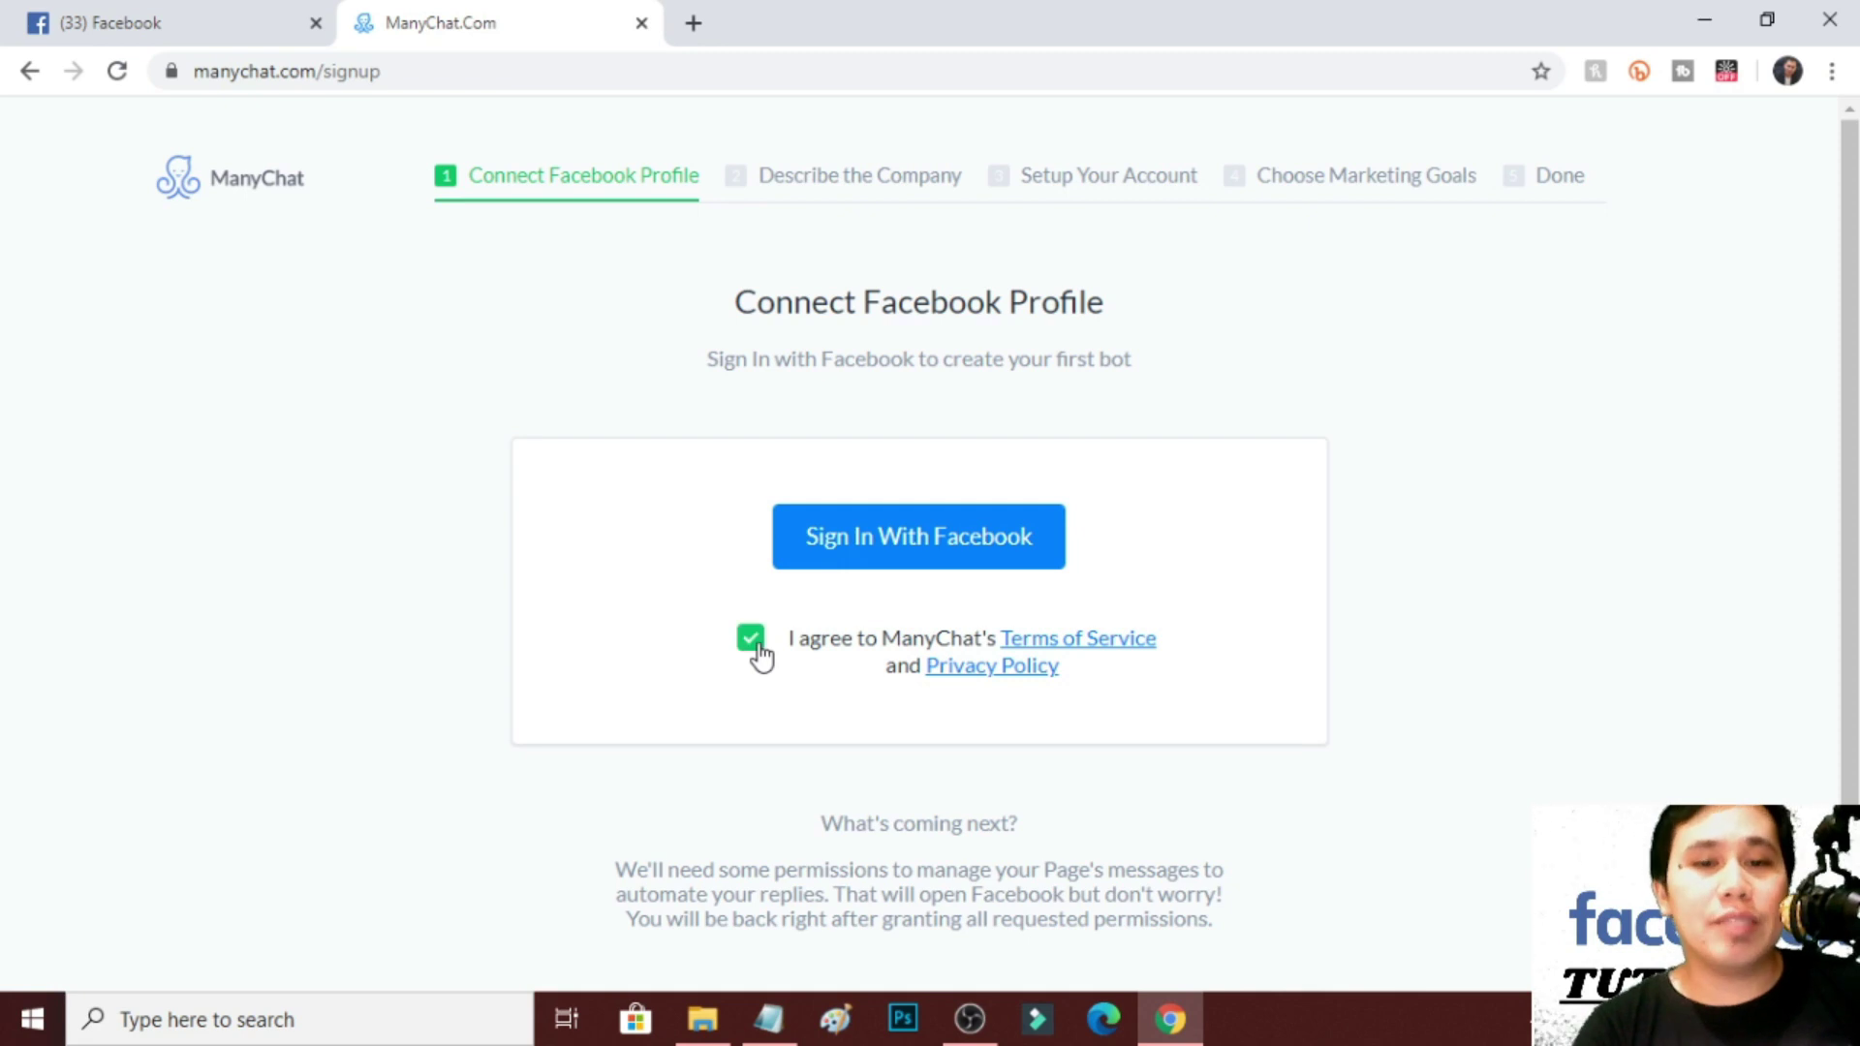
Sign in with Facebook and create a new account connected to the first listed Facebook page.
click(909, 548)
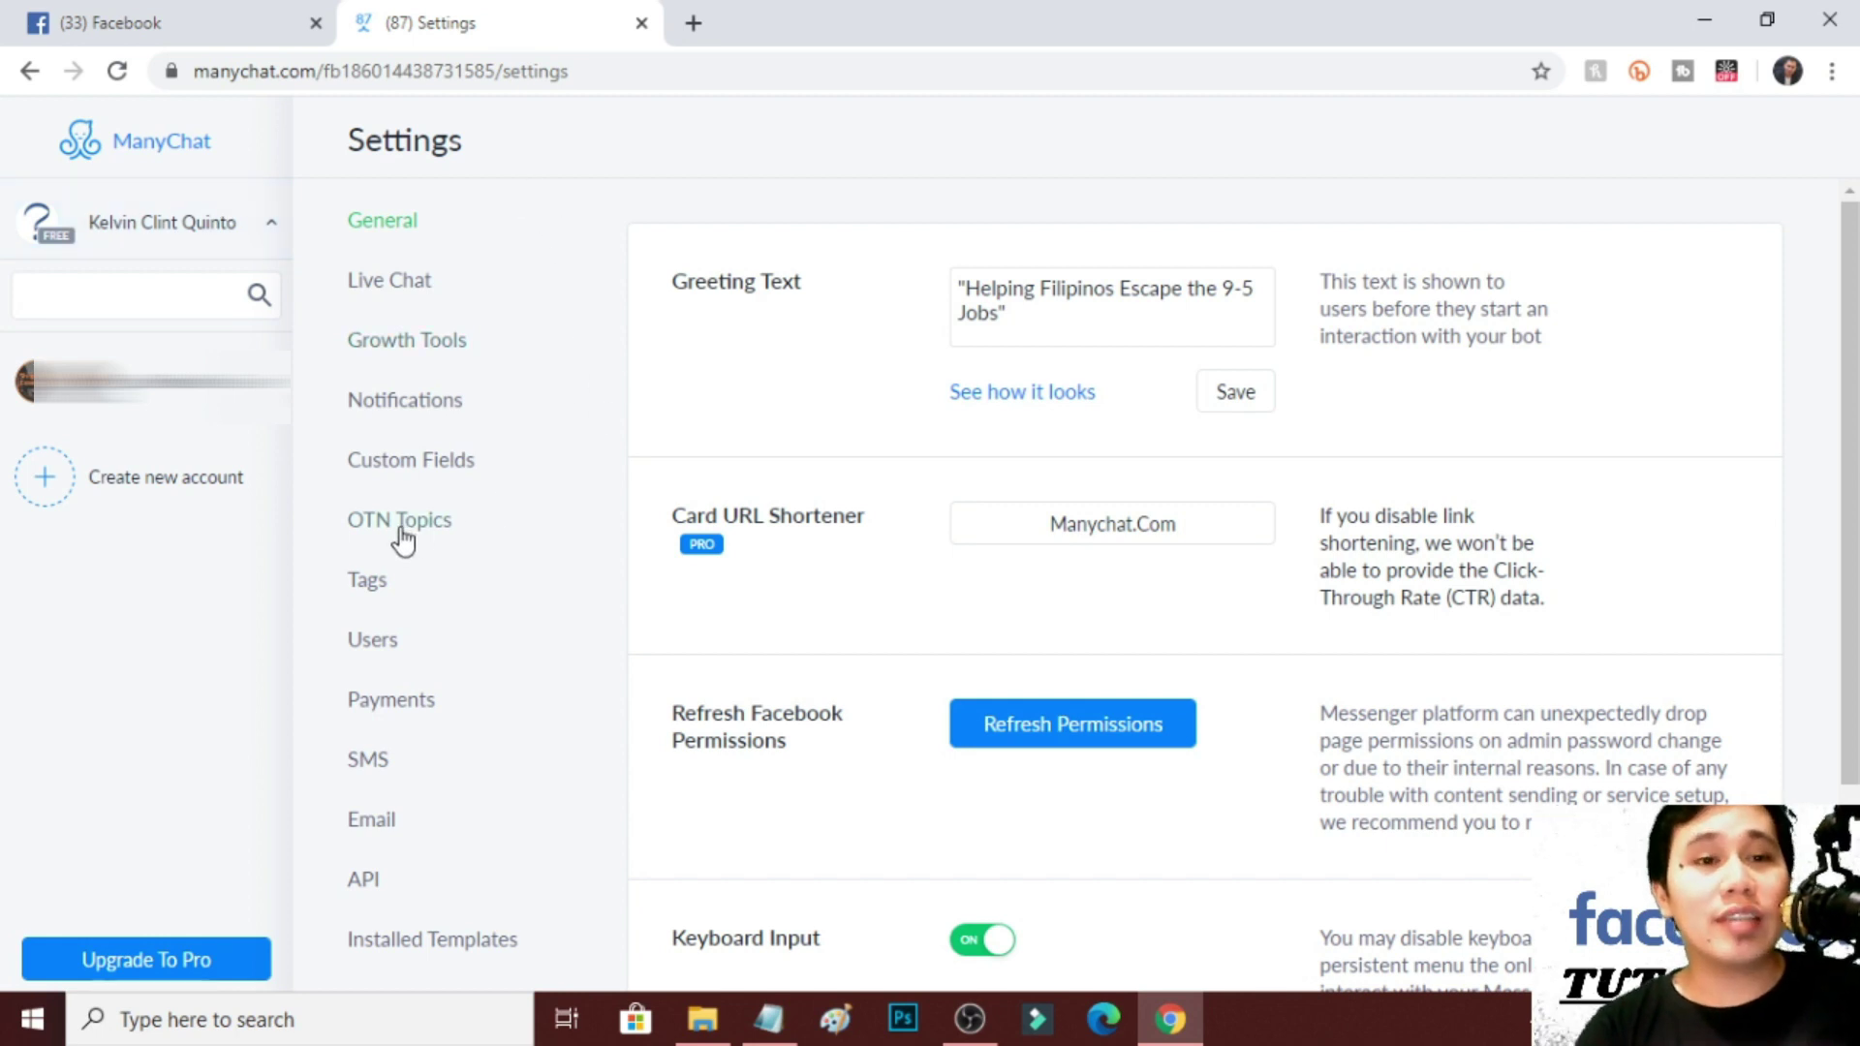
click(201, 503)
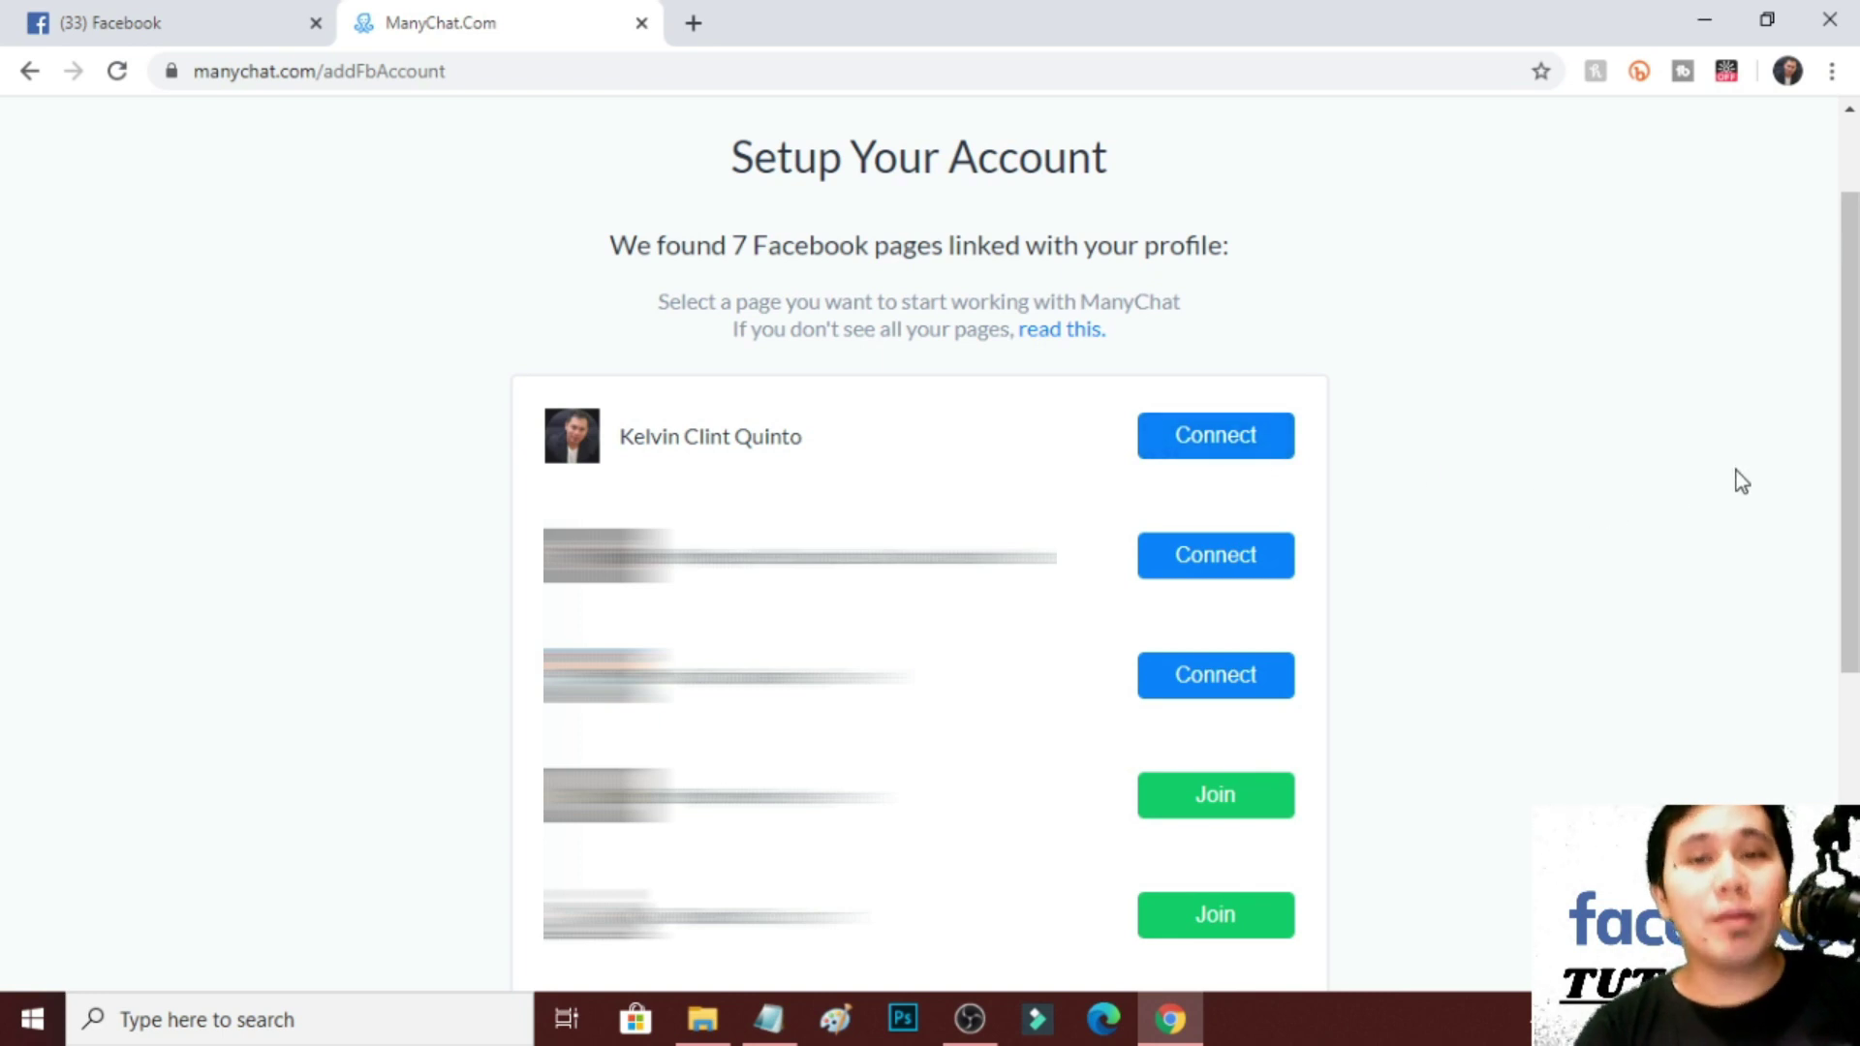
scroll(1744, 485, down, 5)
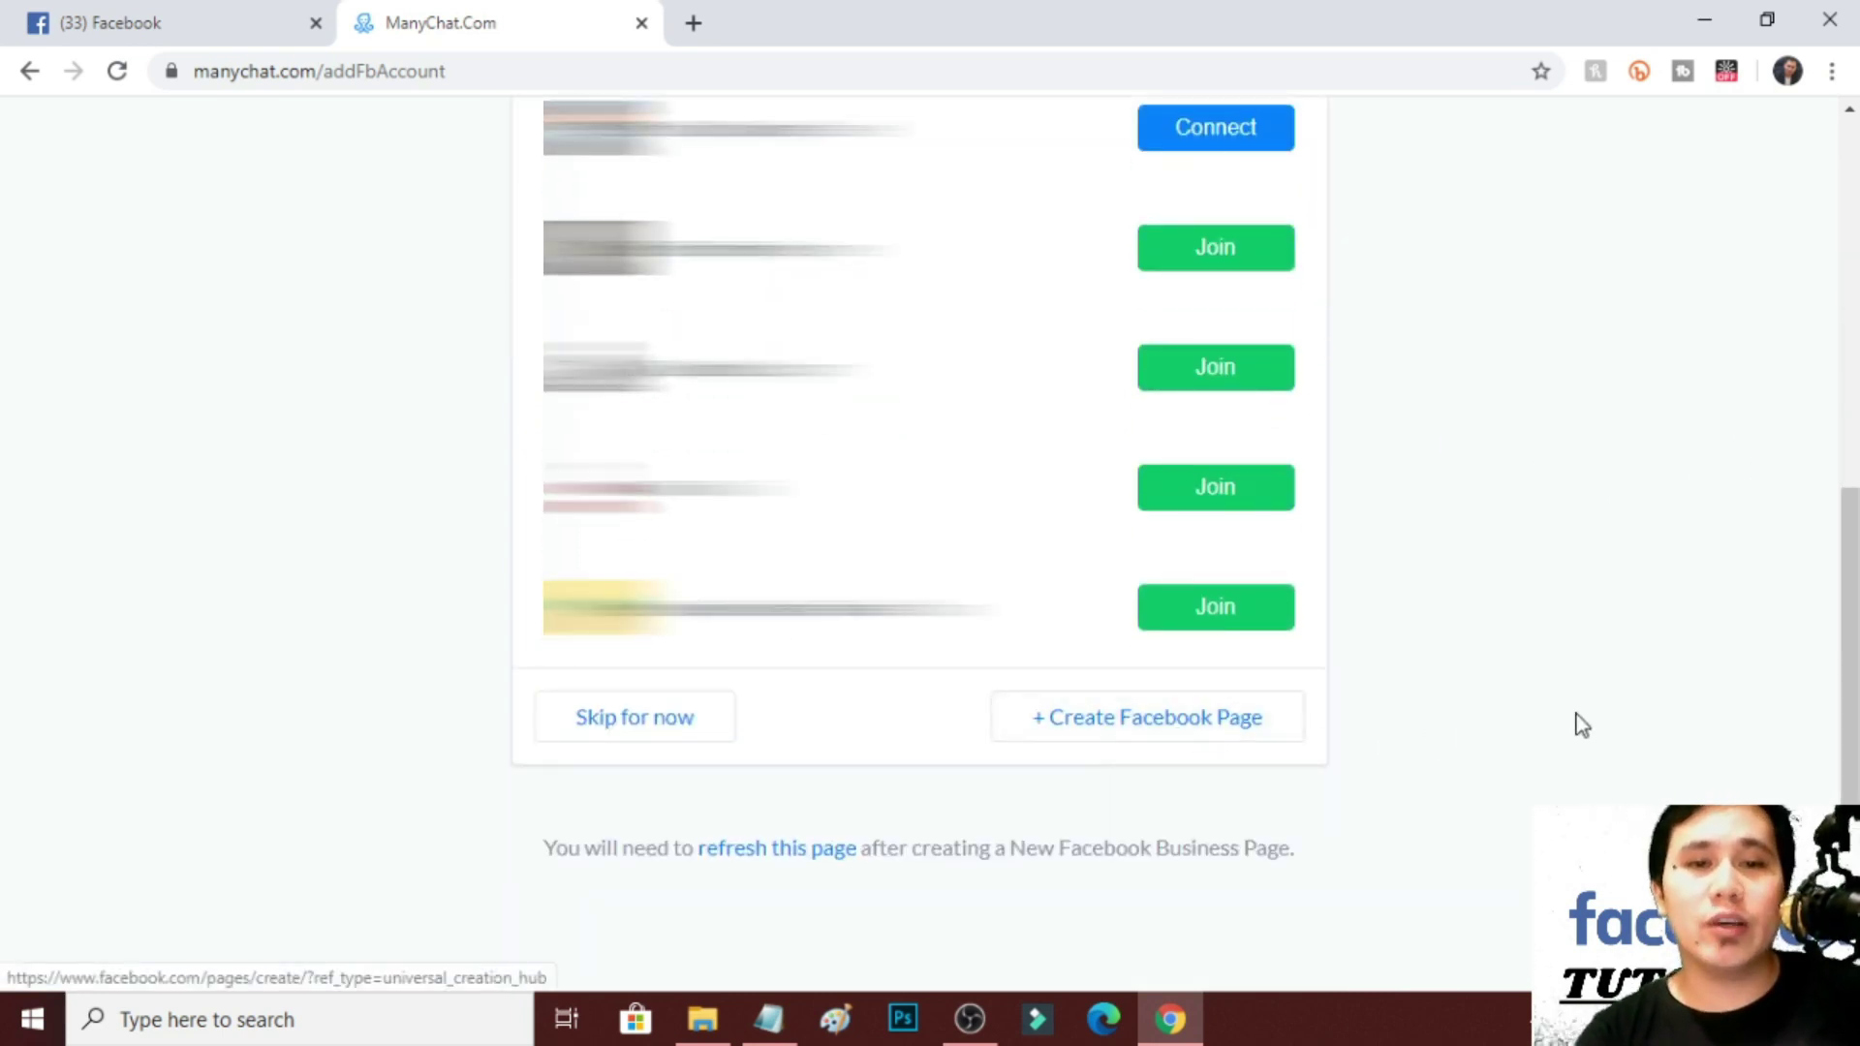
scroll(1606, 709, up, 5)
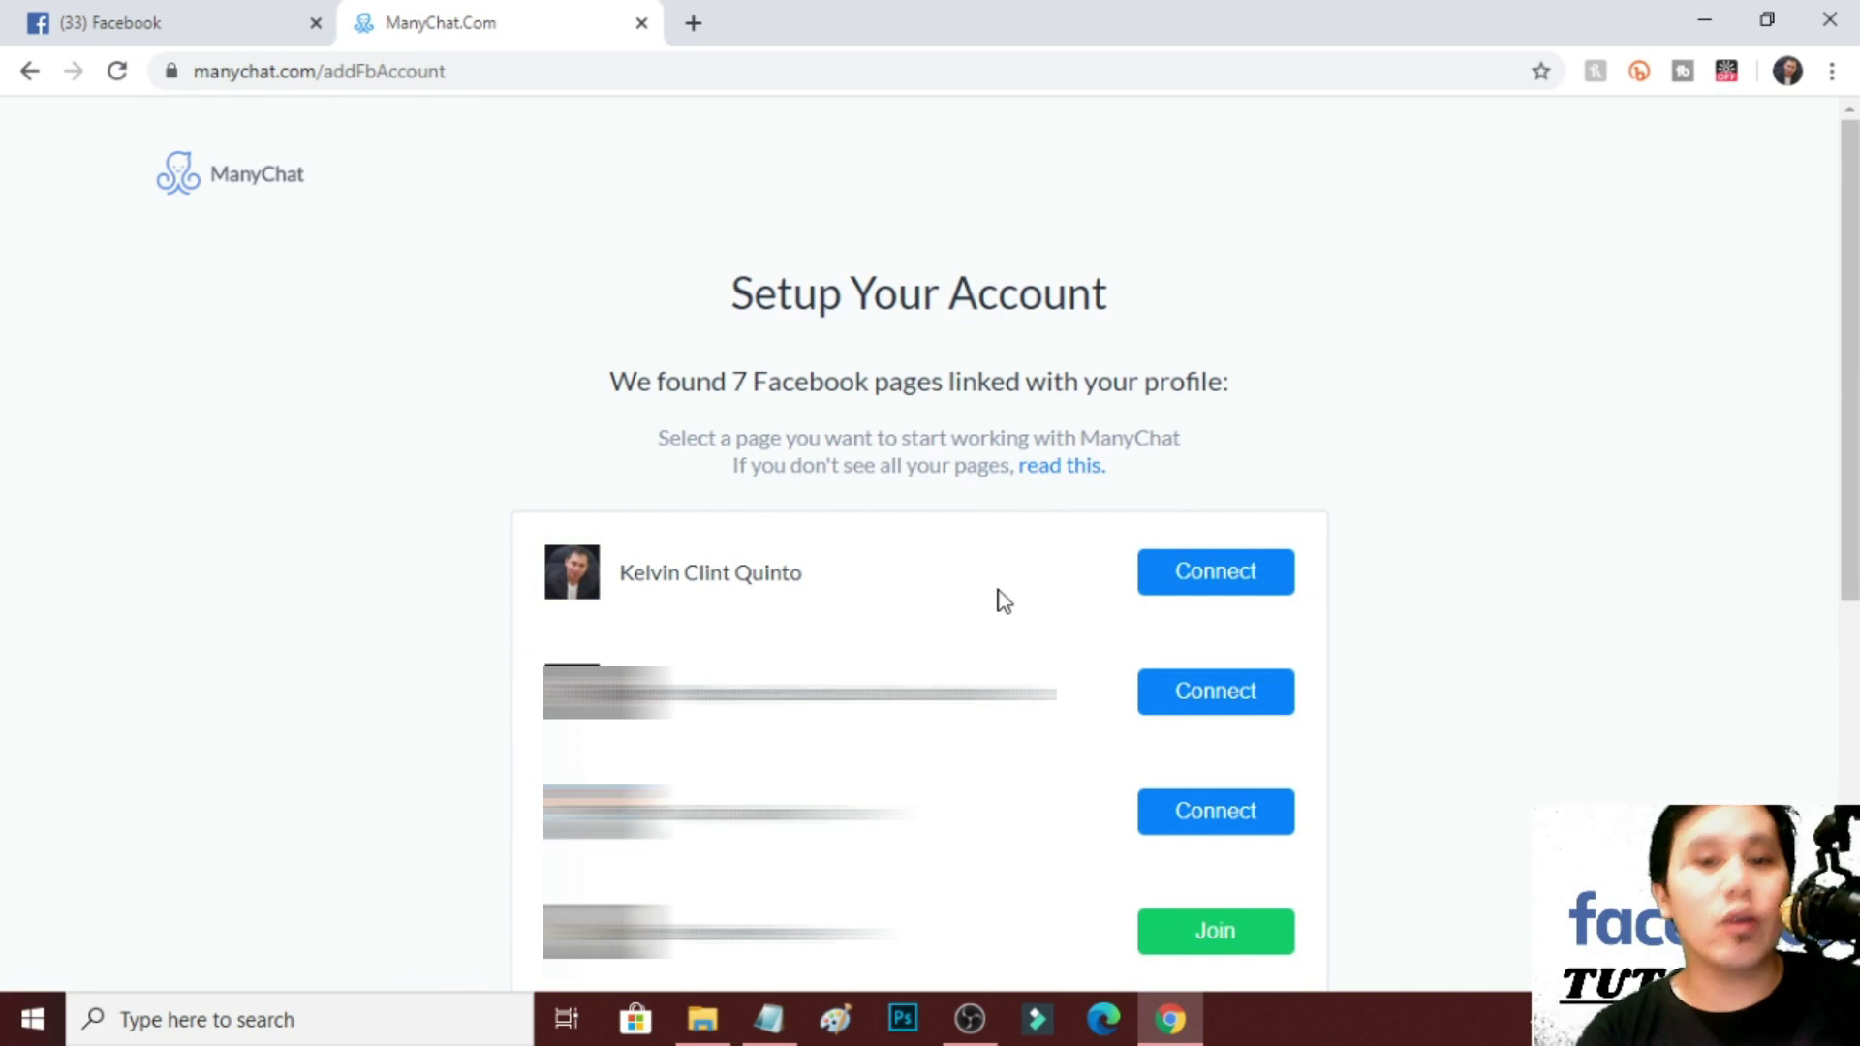
click(1228, 589)
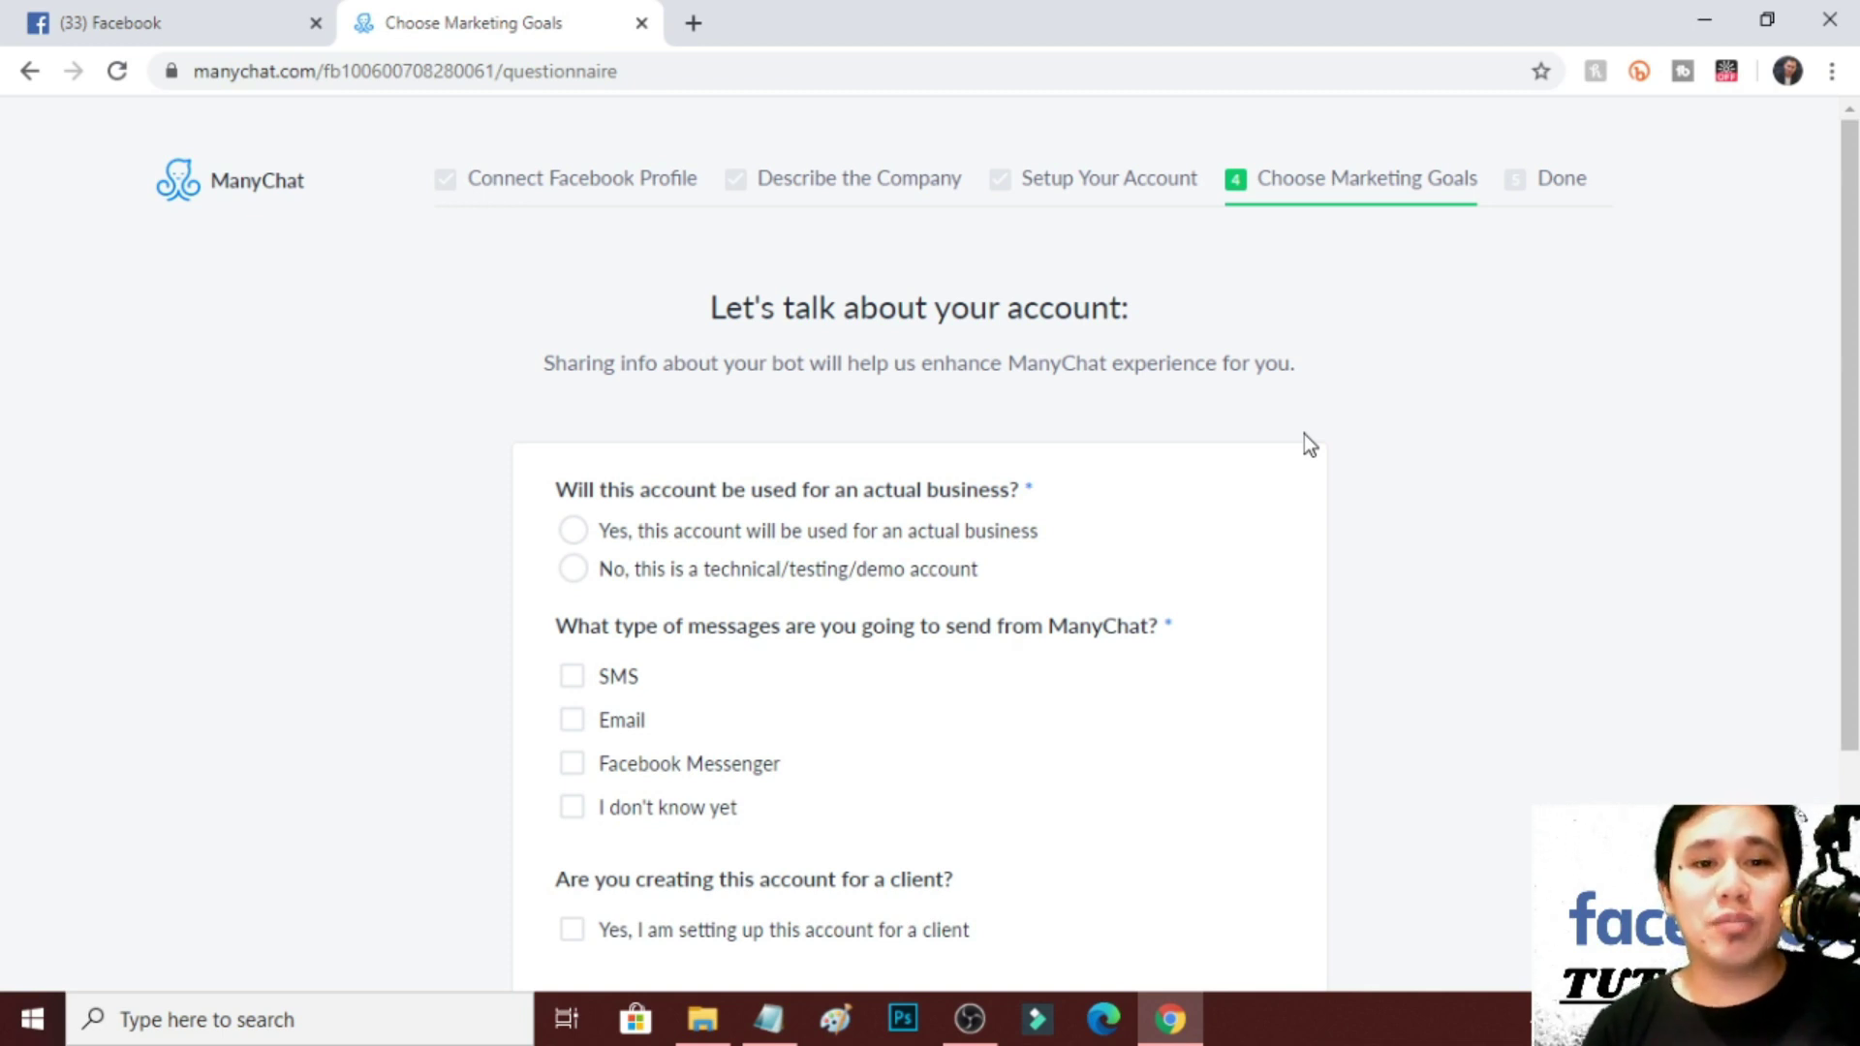
Mark the account as used for an actual business and describe the business as Infopreneurship.
scroll(804, 416, down, 2)
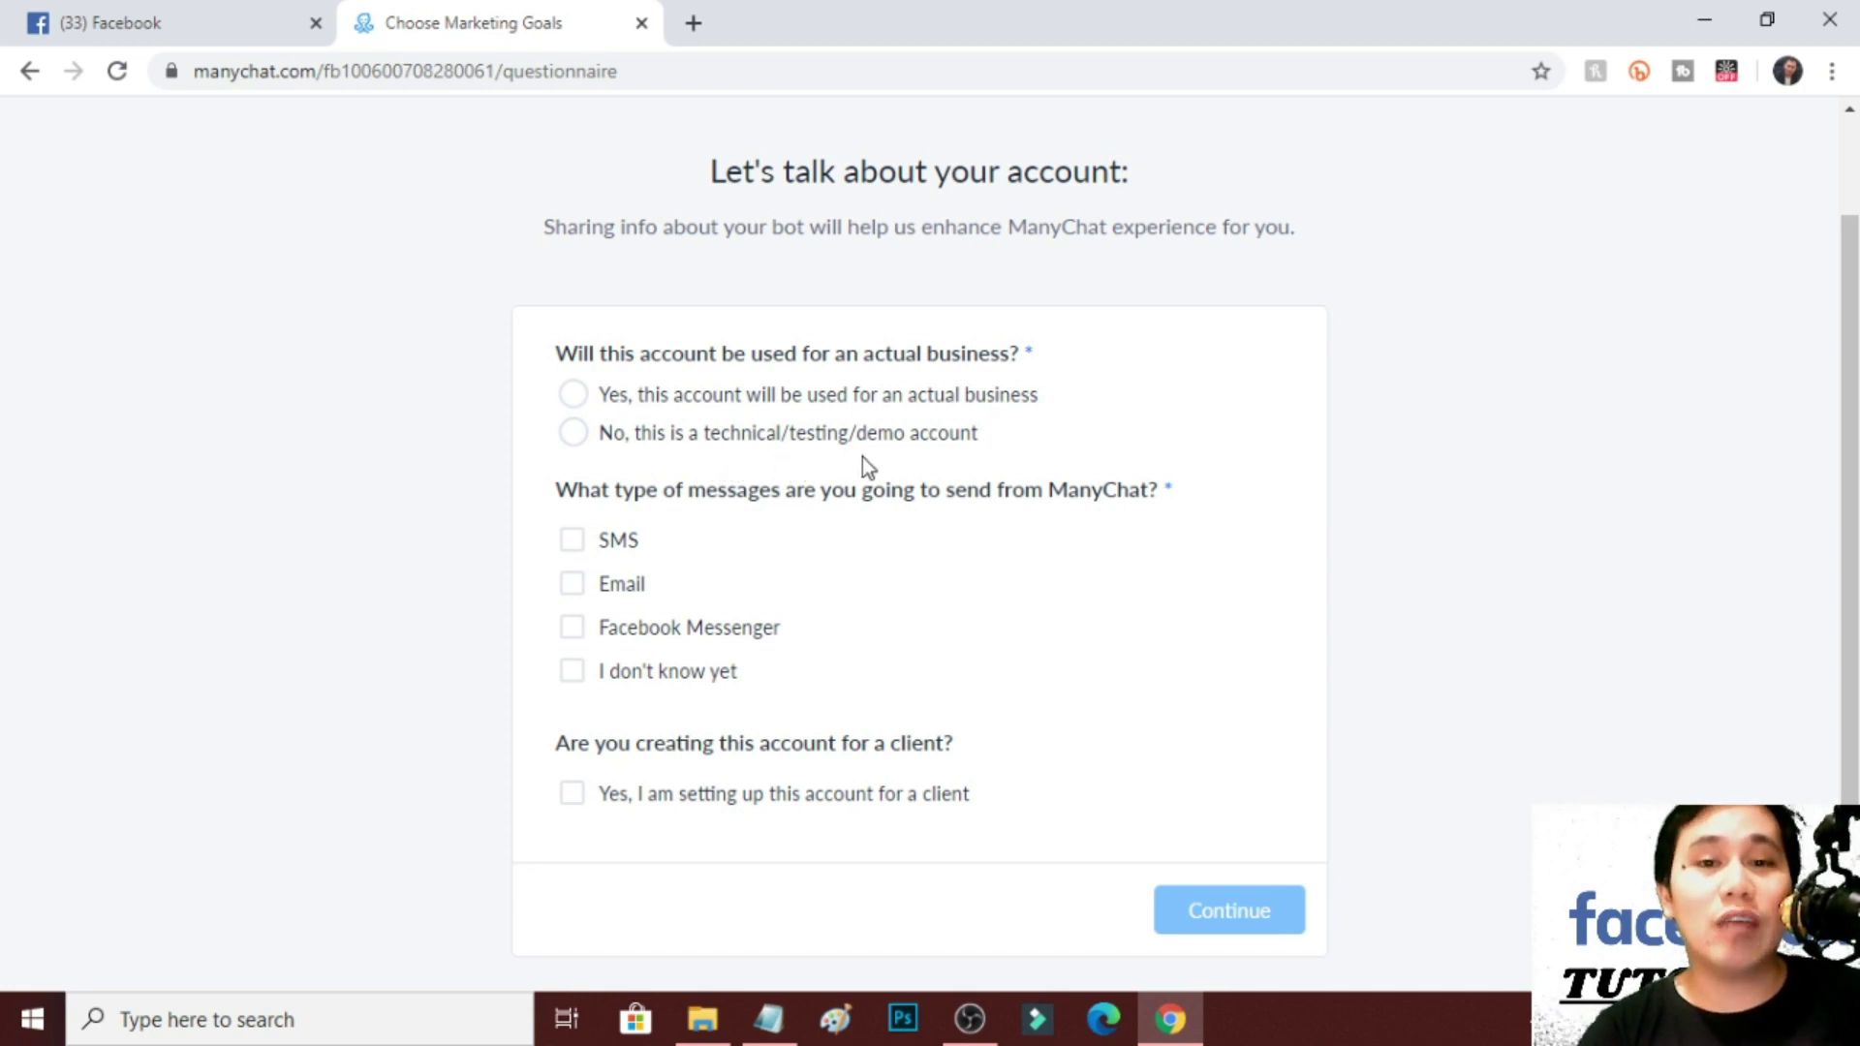
click(573, 395)
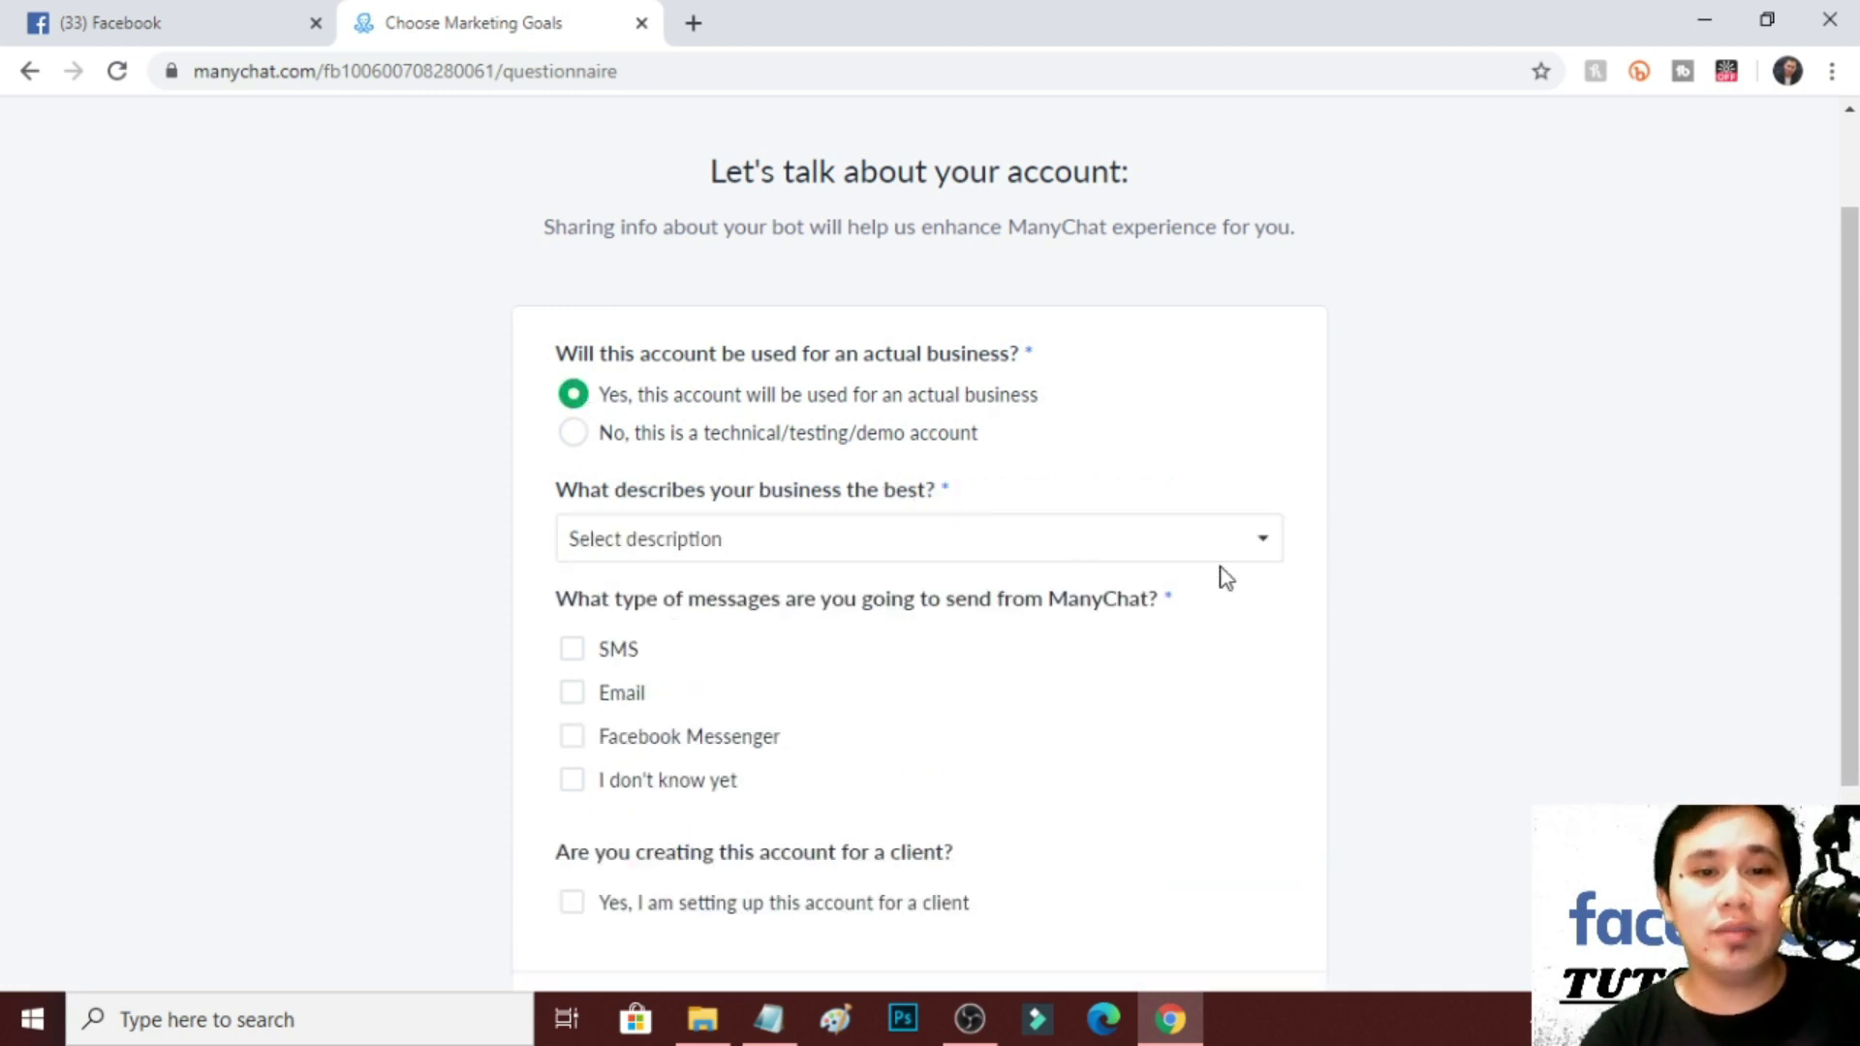
scroll(1130, 552, down, 3)
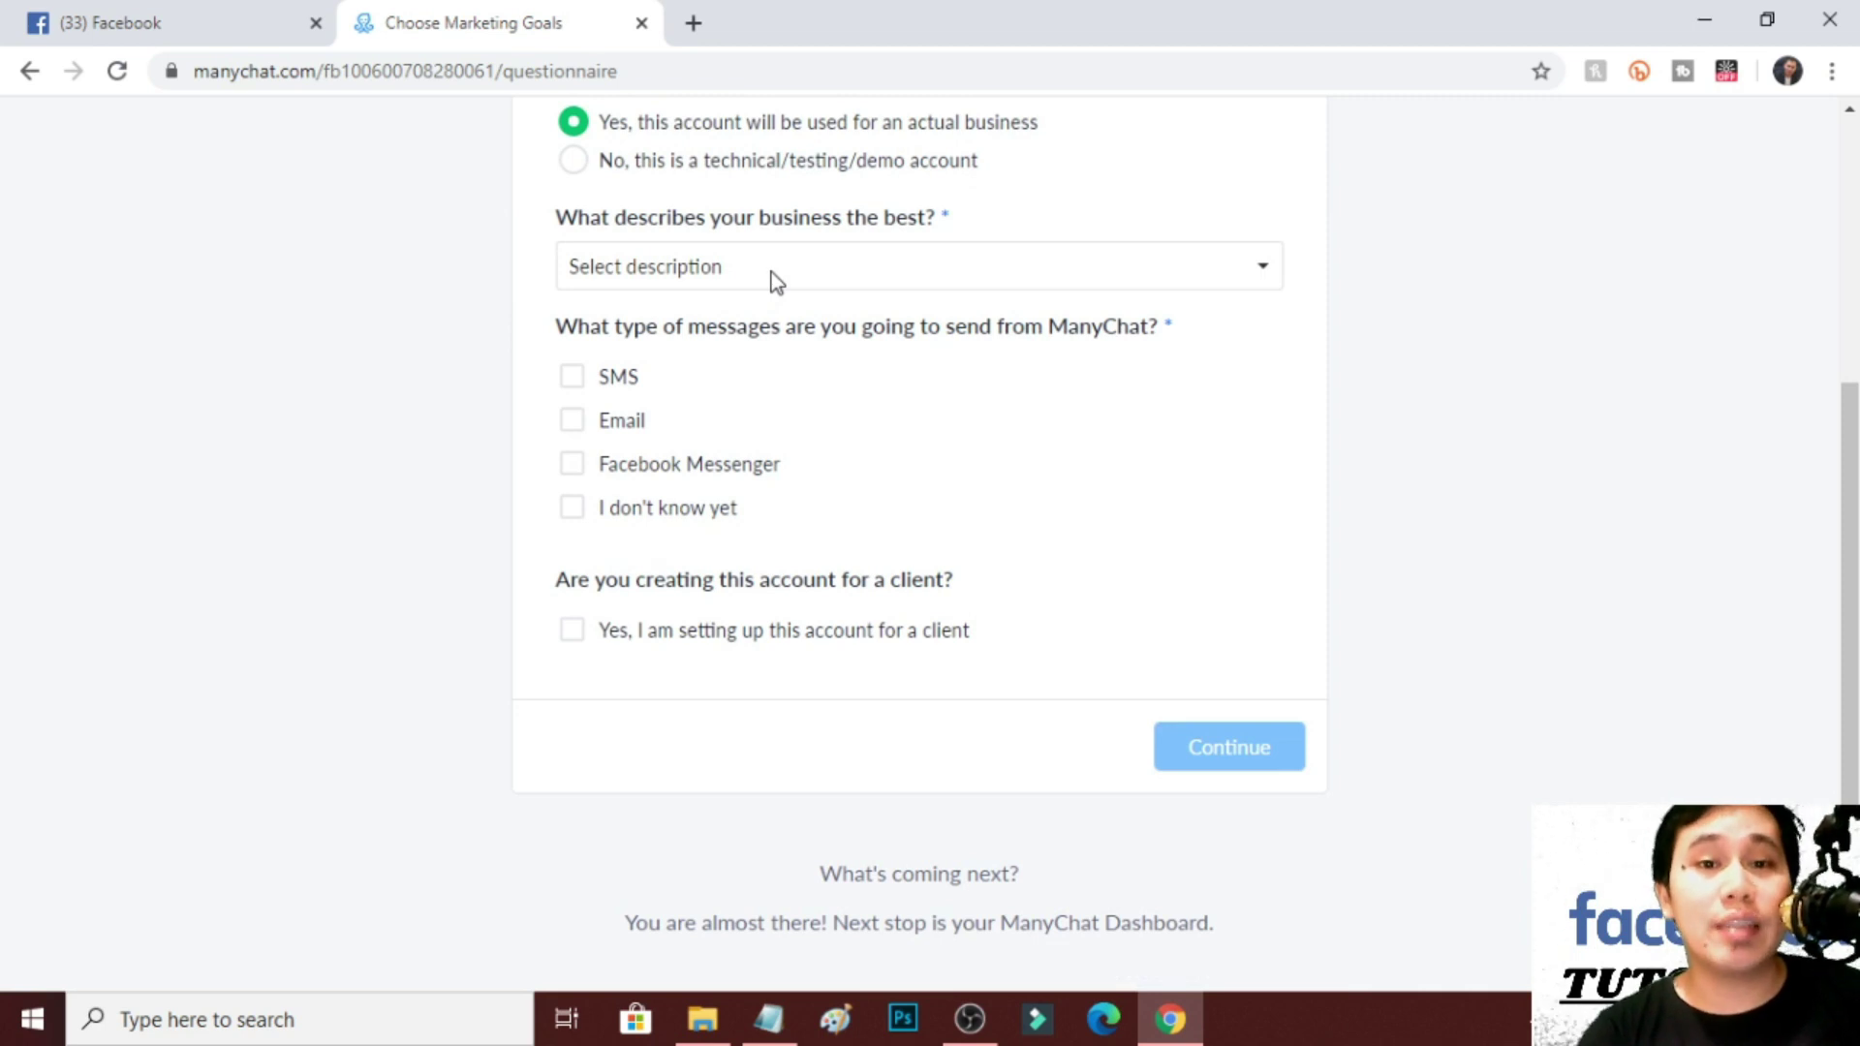
click(775, 277)
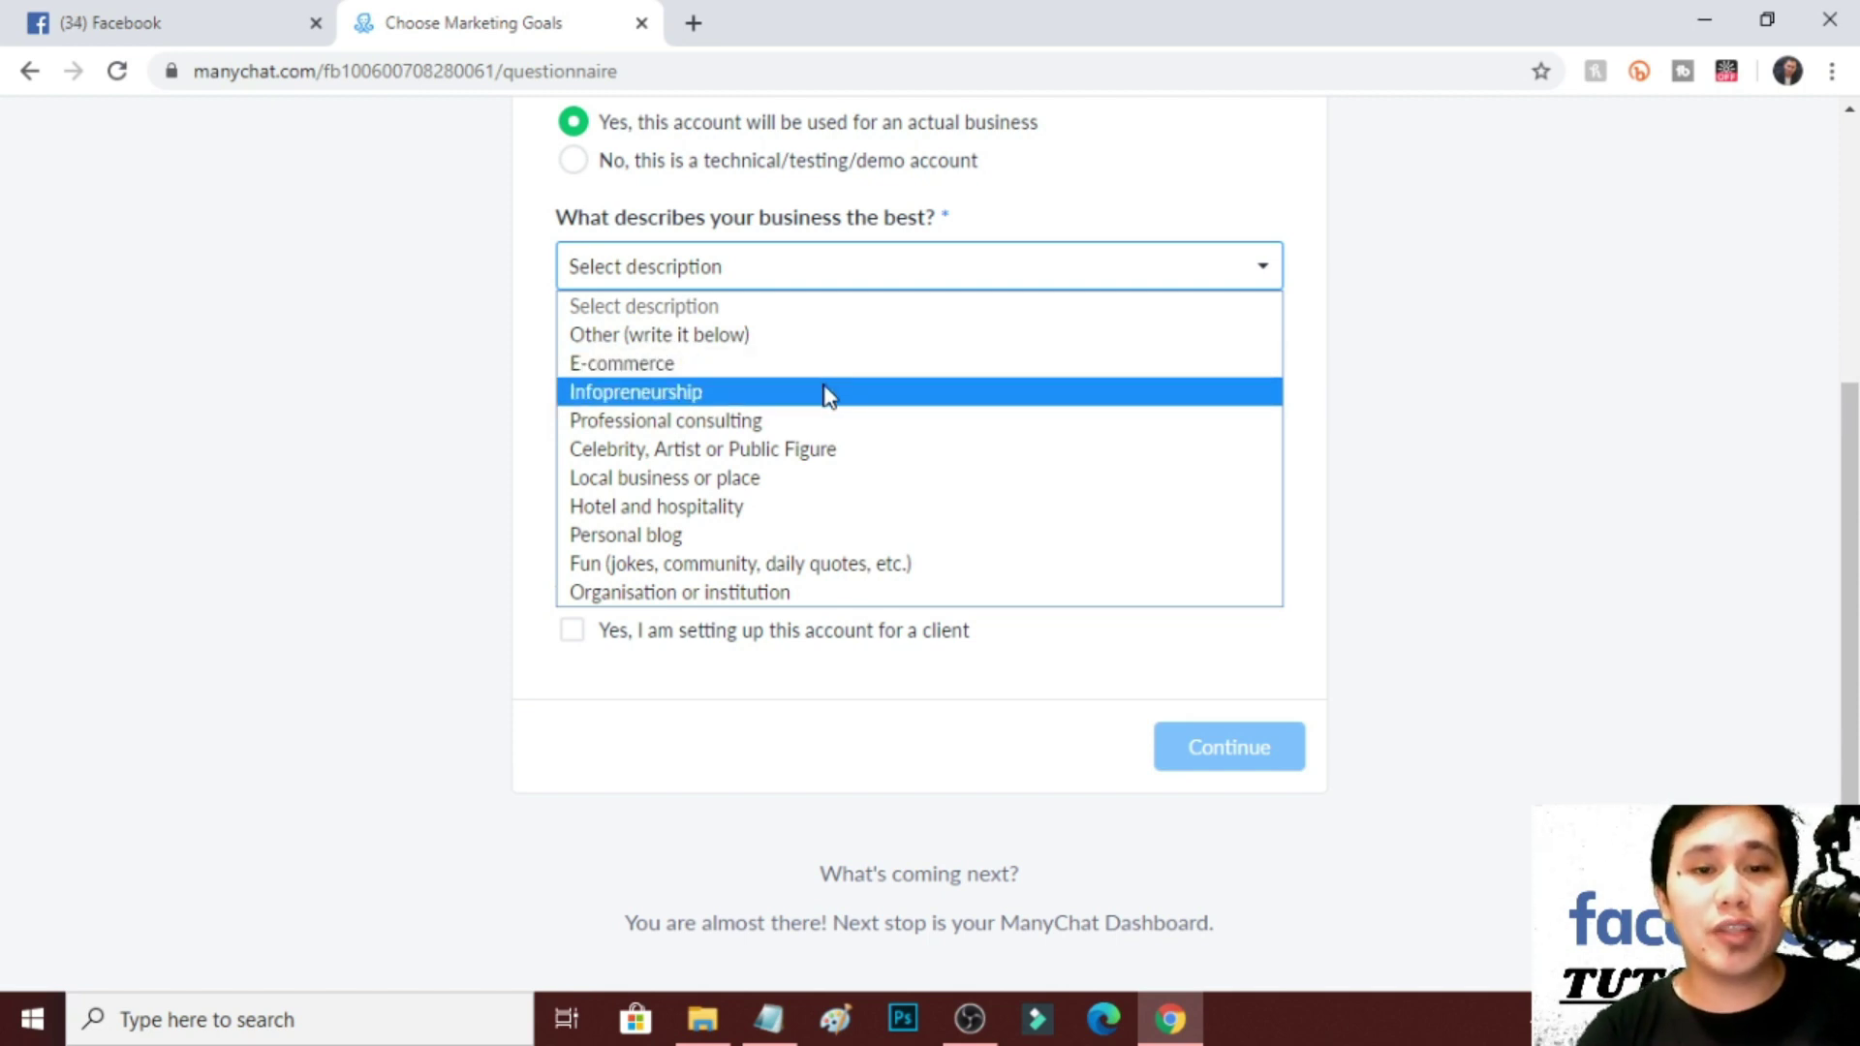
click(826, 398)
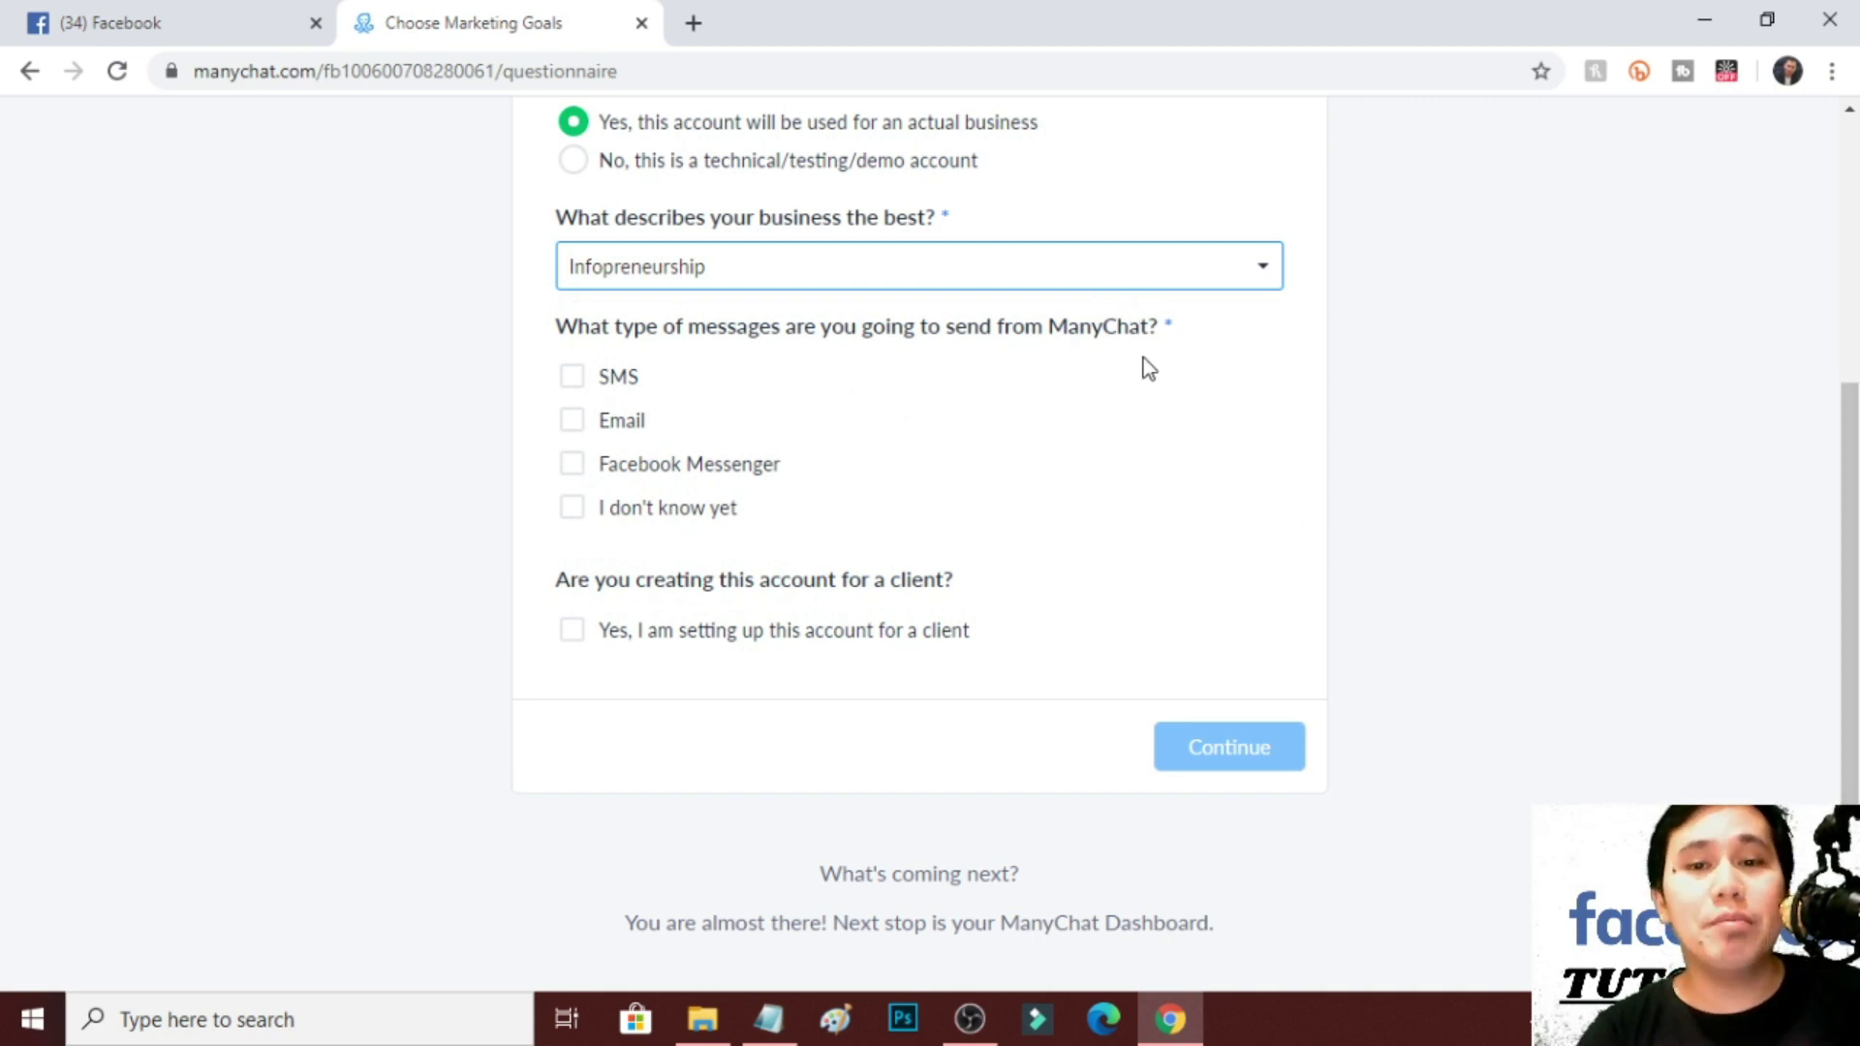
Choose Facebook Messenger as the type of messages to send and submit the account questionnaire.
click(576, 479)
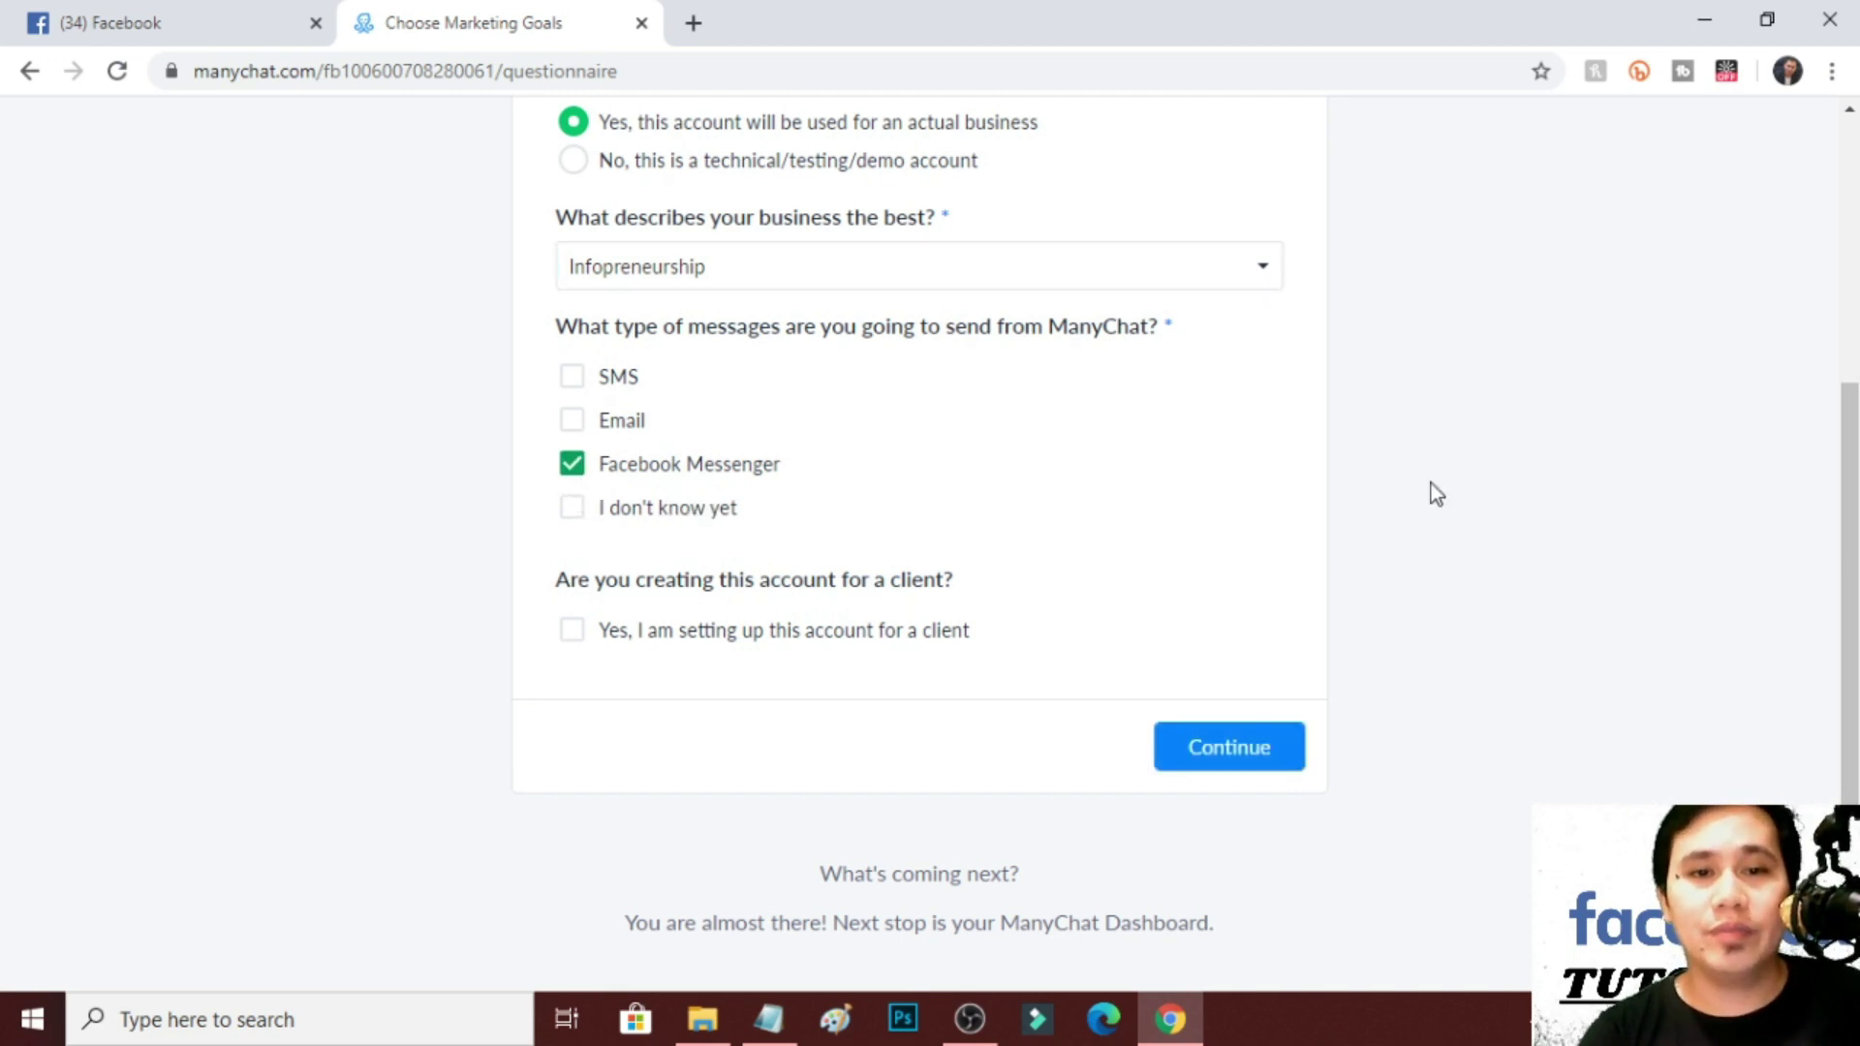
scroll(810, 607, down, 1)
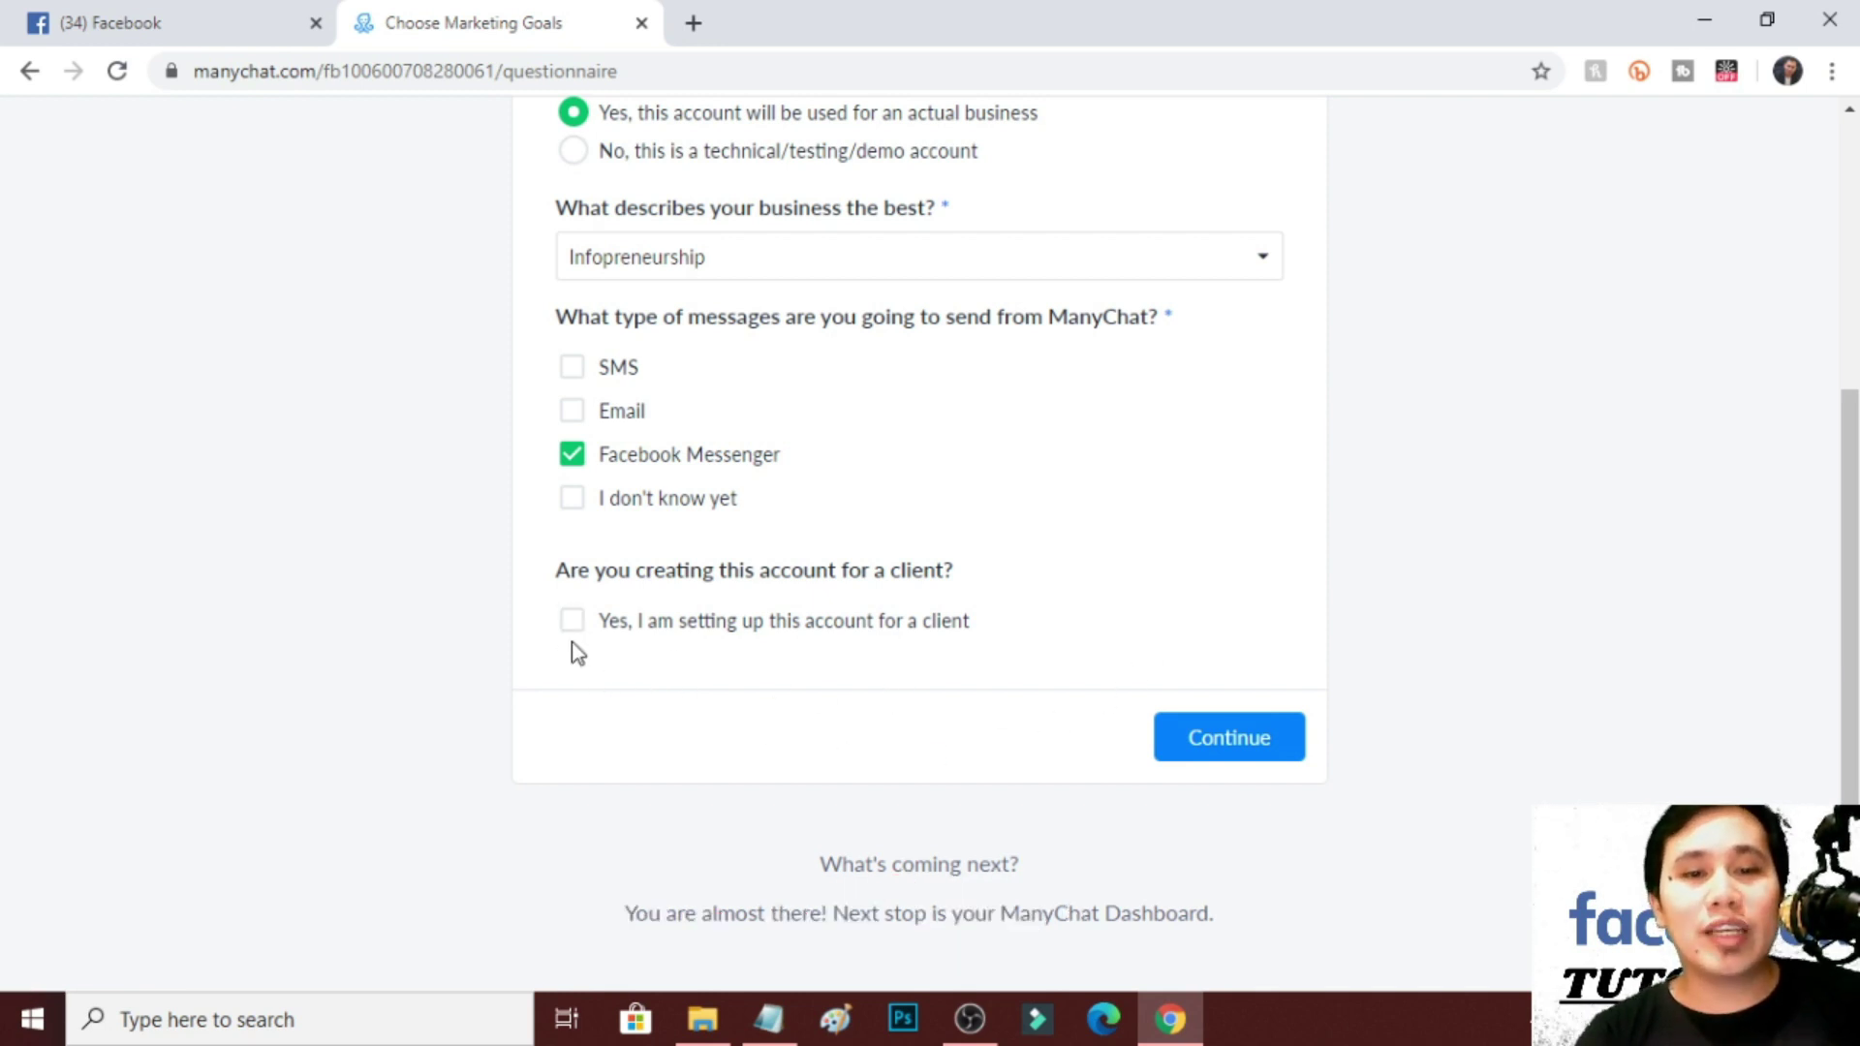
click(1226, 755)
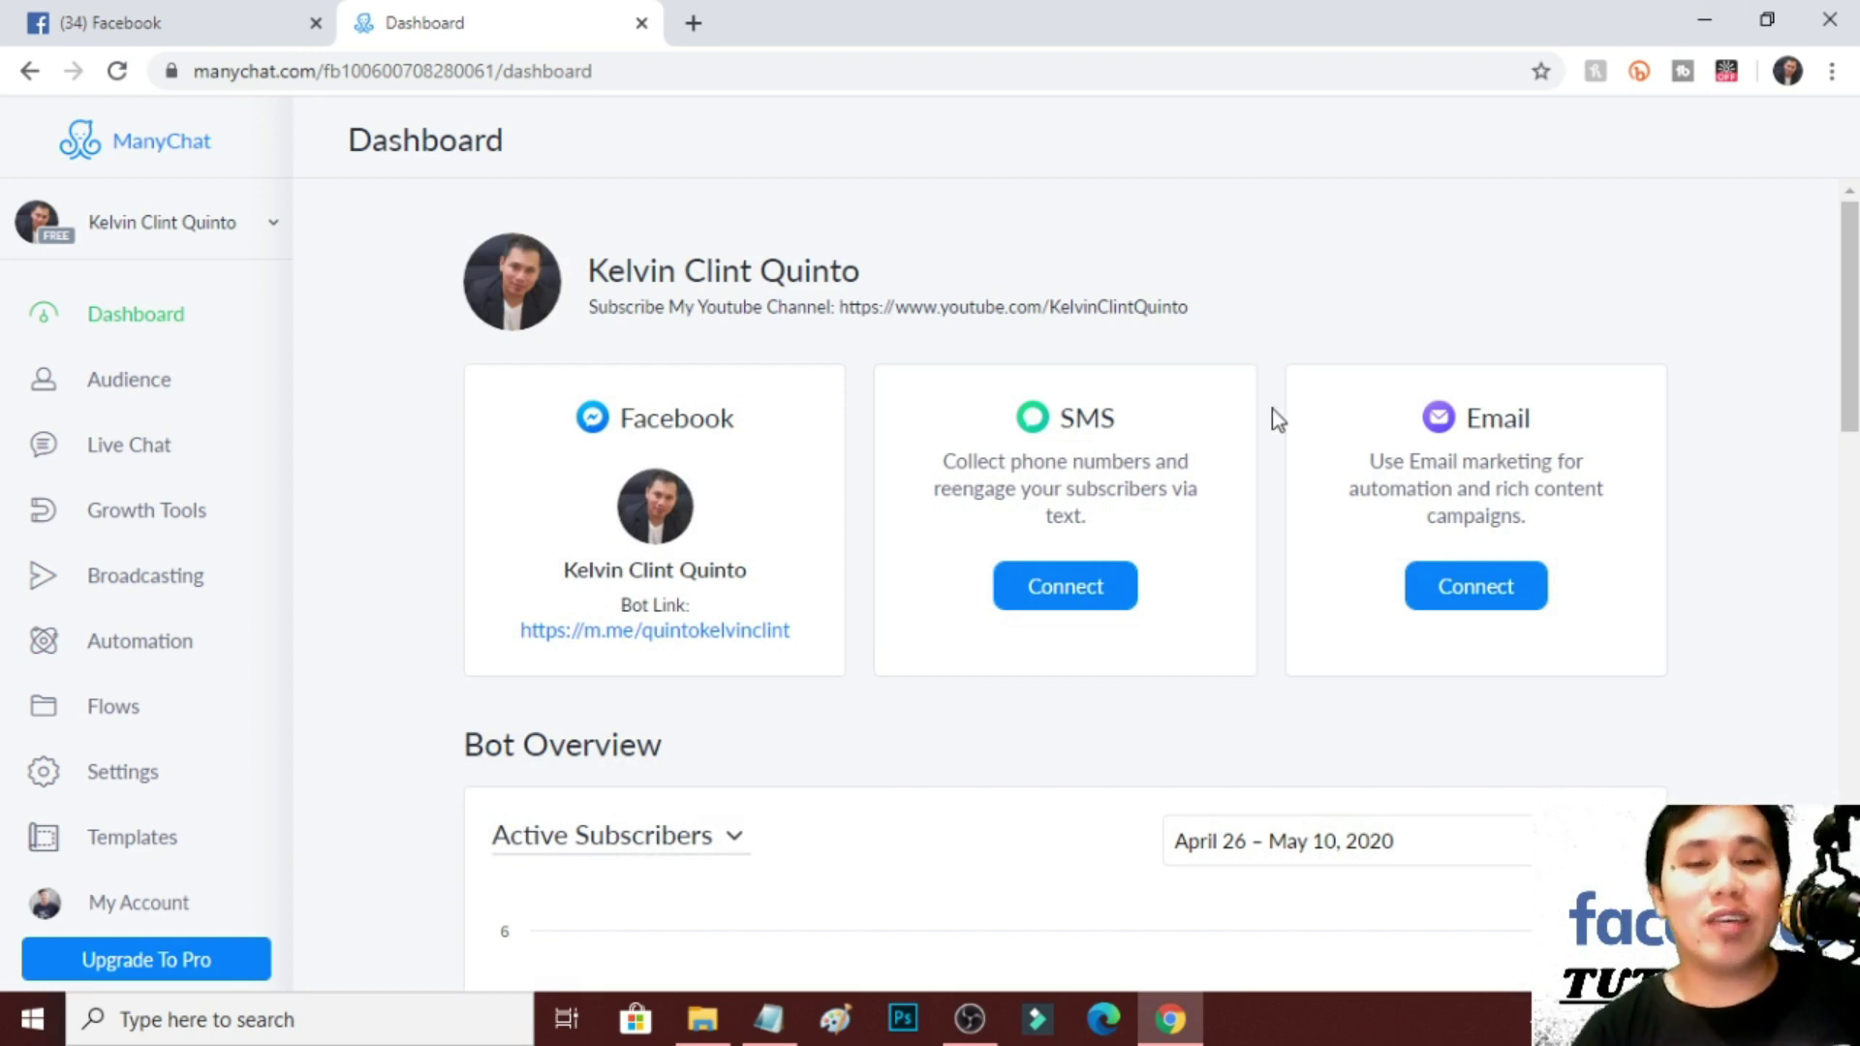
Review the dashboard's bot overview statistics and open the list of growth tool widgets.
scroll(1327, 696, down, 2)
scroll(1328, 695, down, 10)
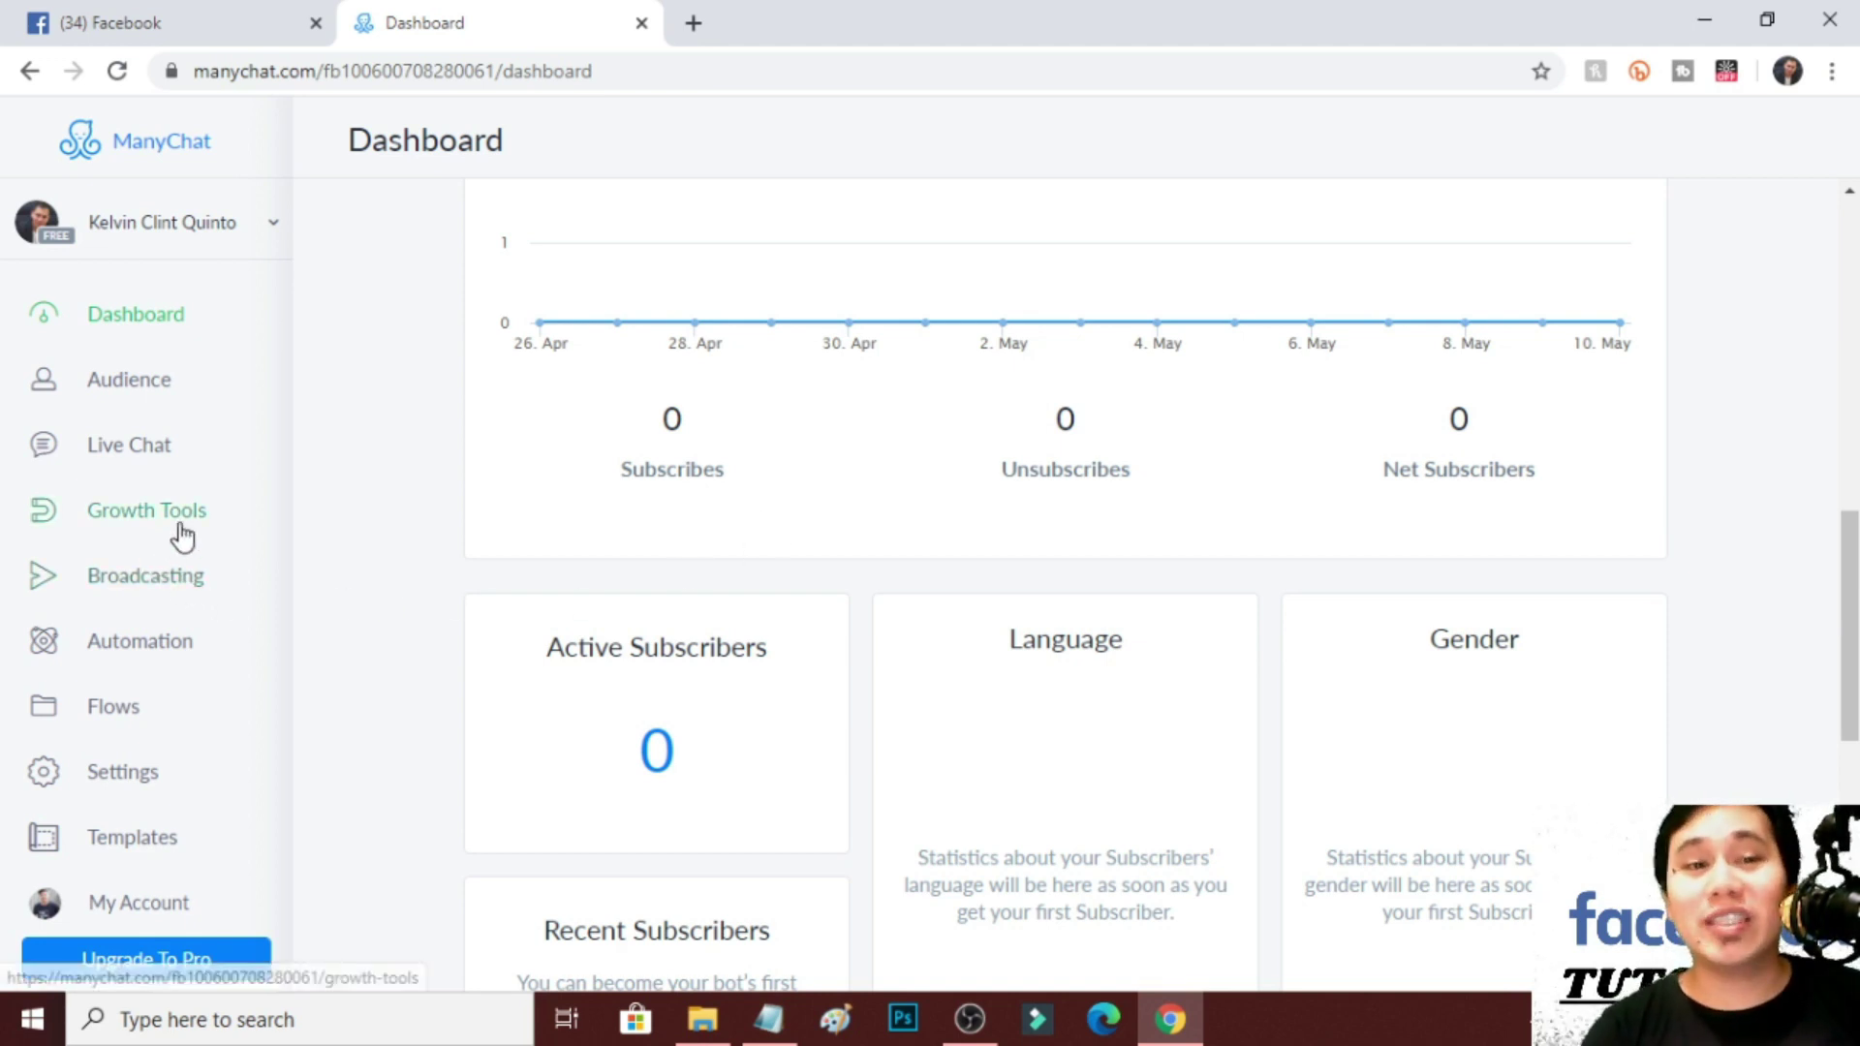
click(141, 528)
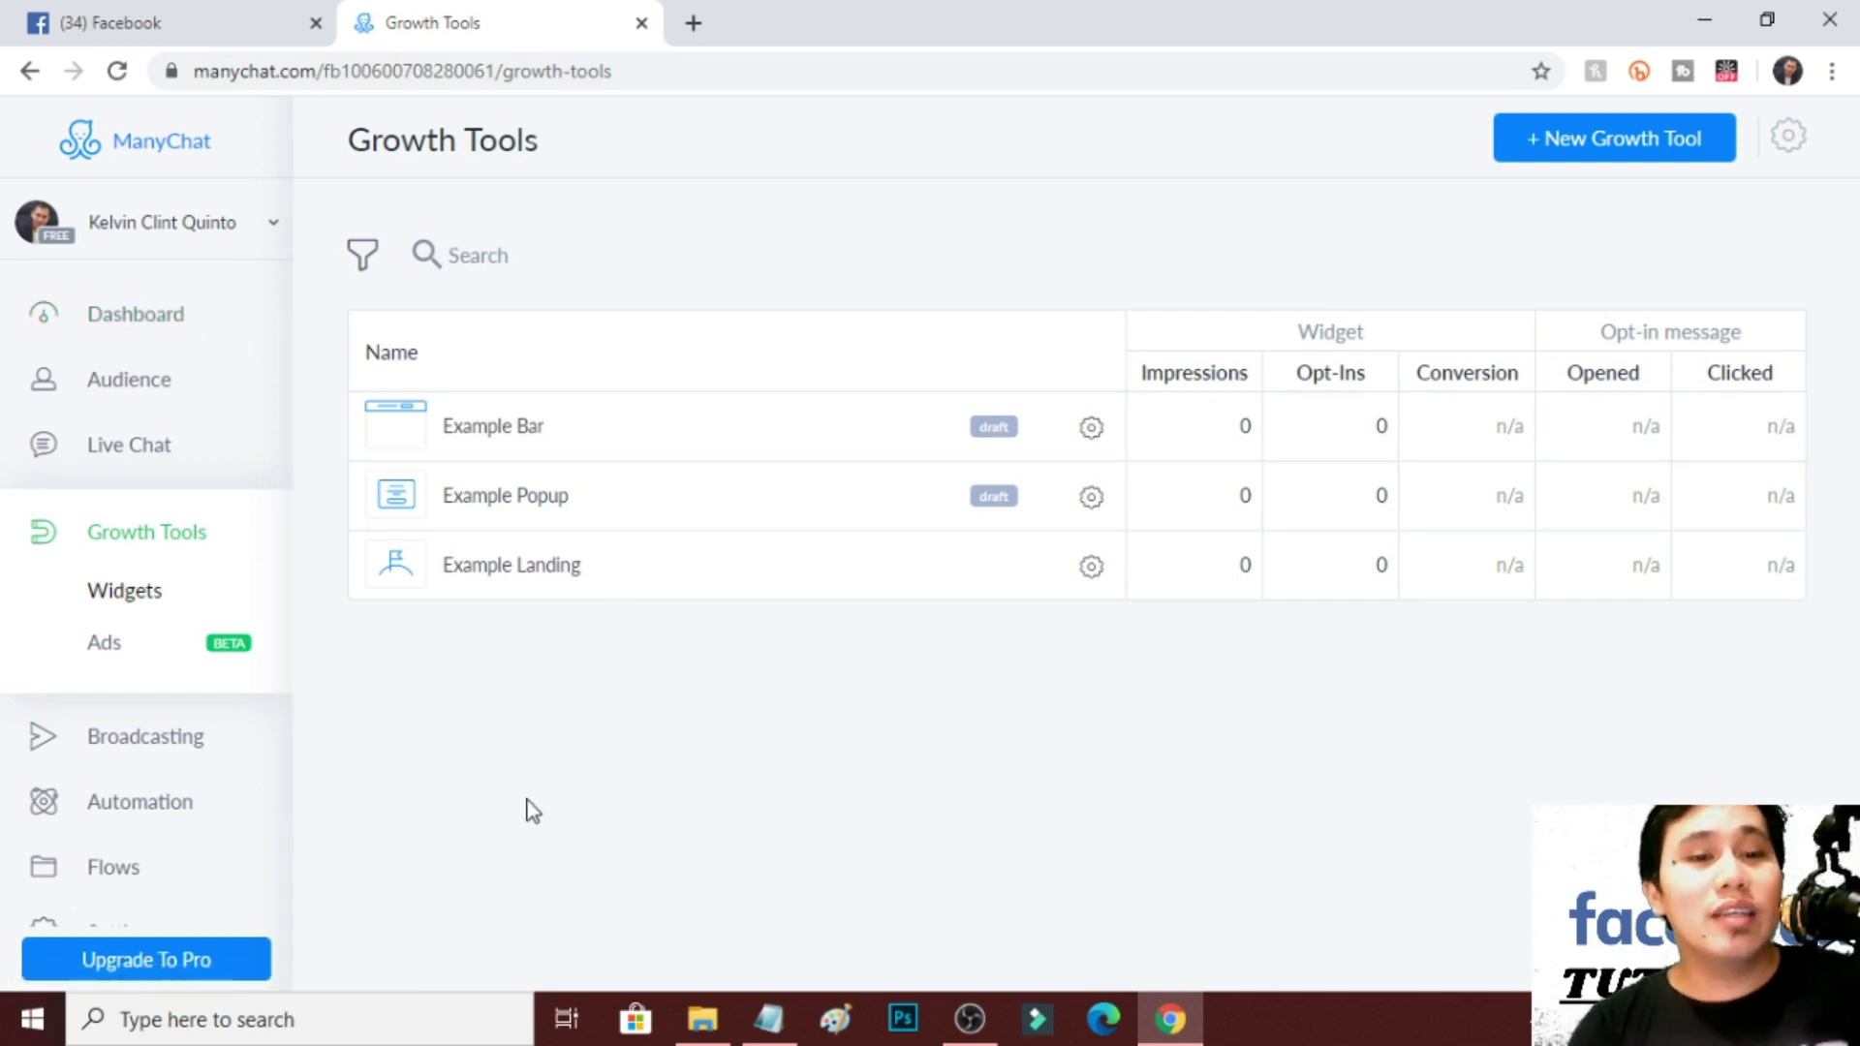
In the Live Chat settings, set the Live Chat Behavior to "Any message starts a conversation".
scroll(182, 801, down, 3)
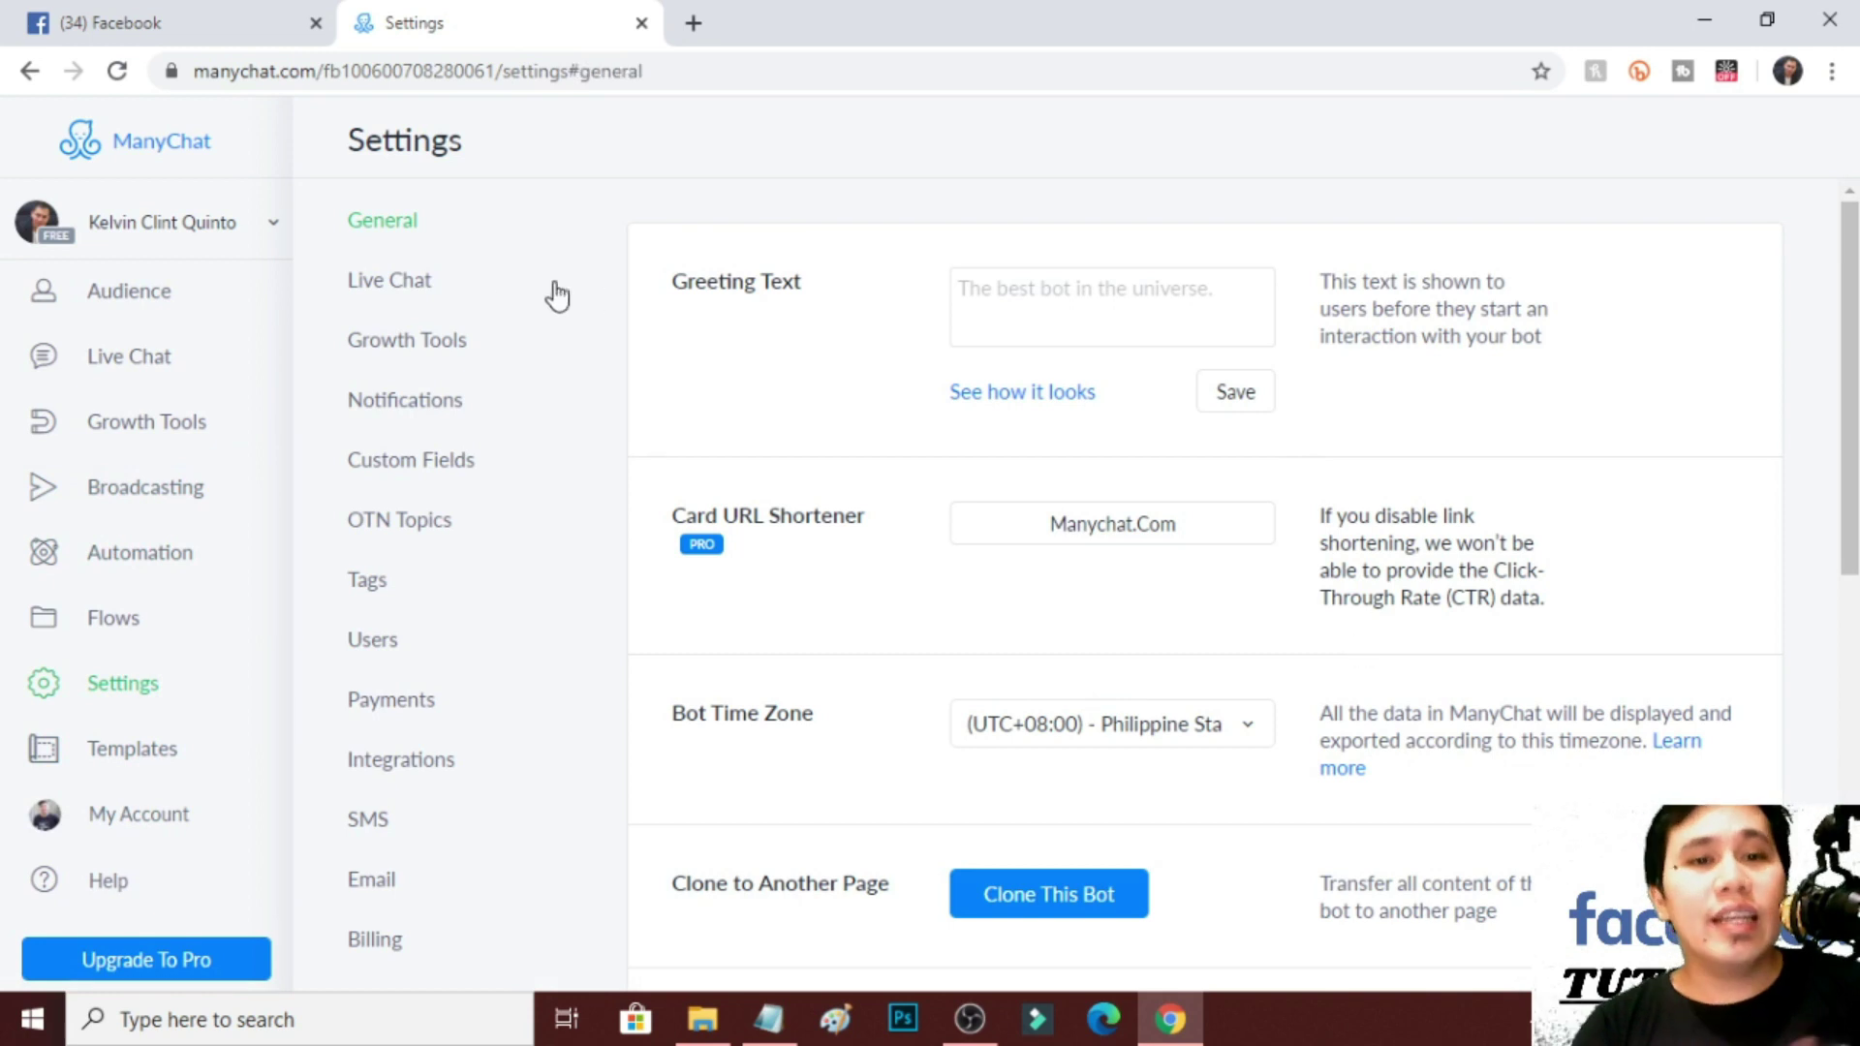
click(435, 290)
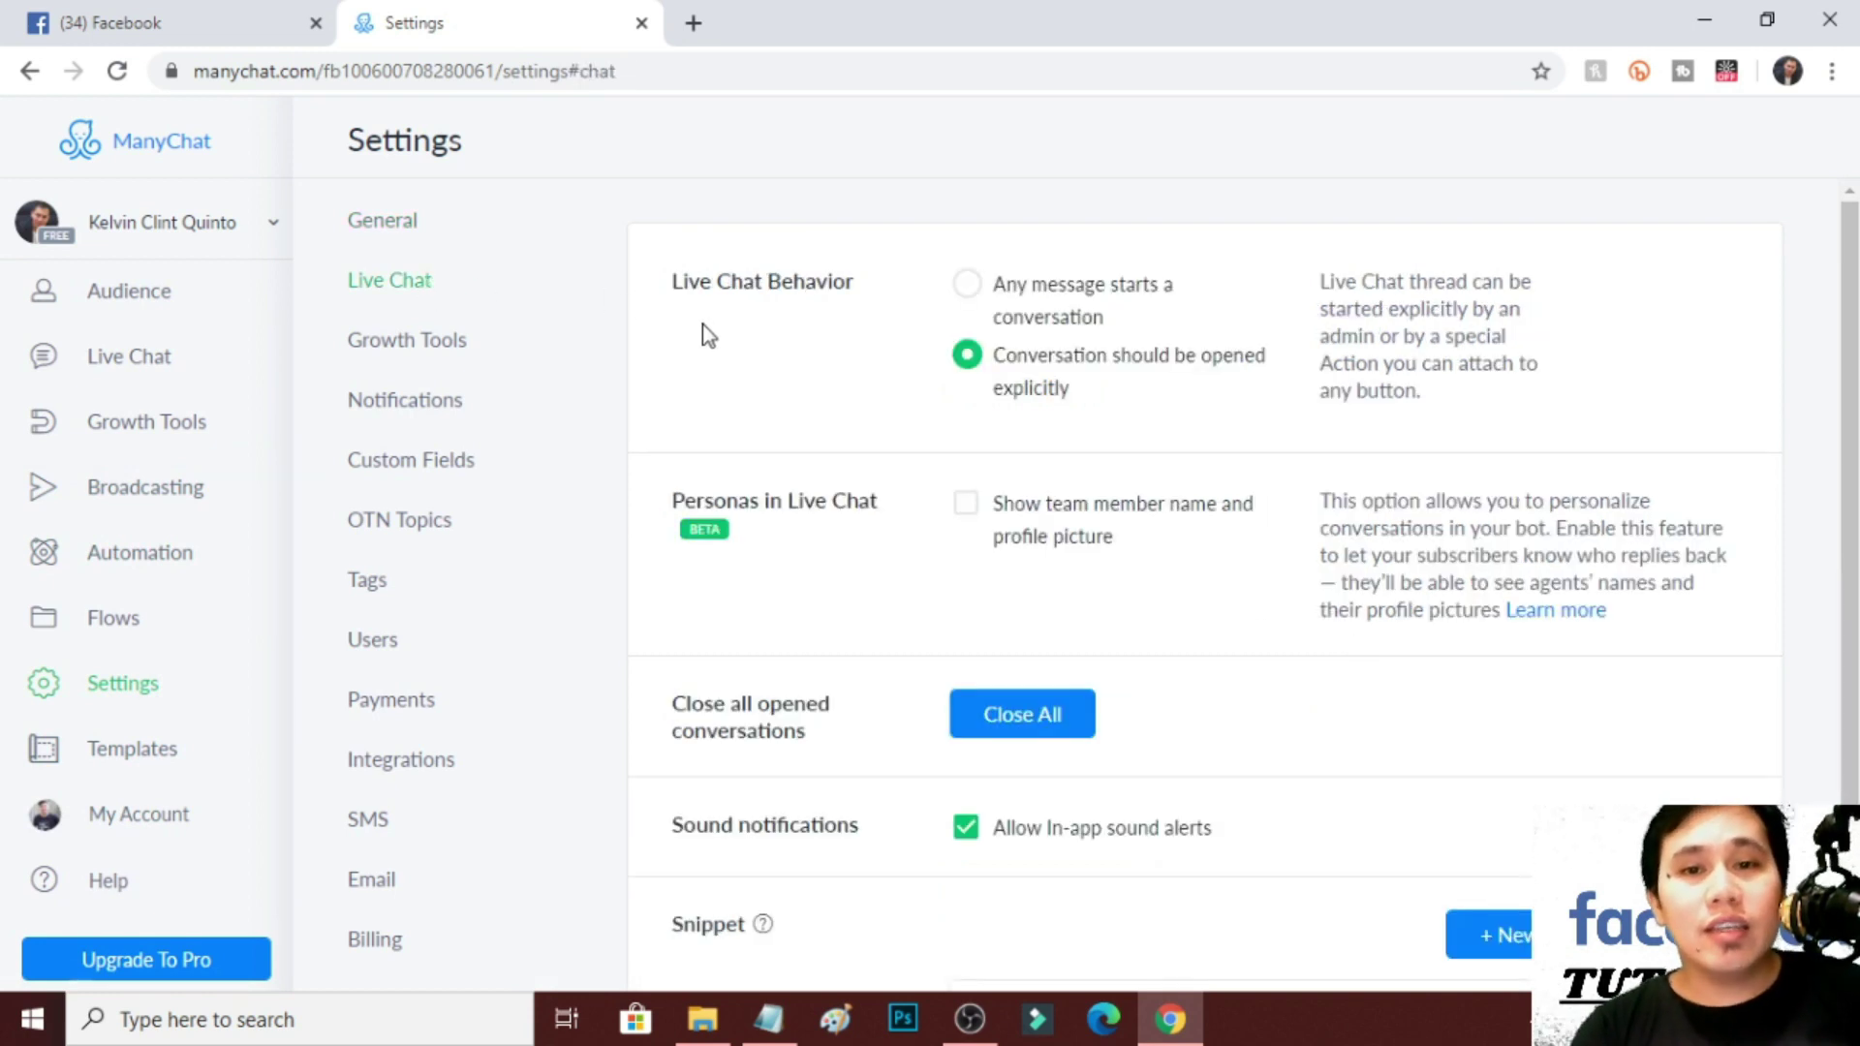
click(967, 284)
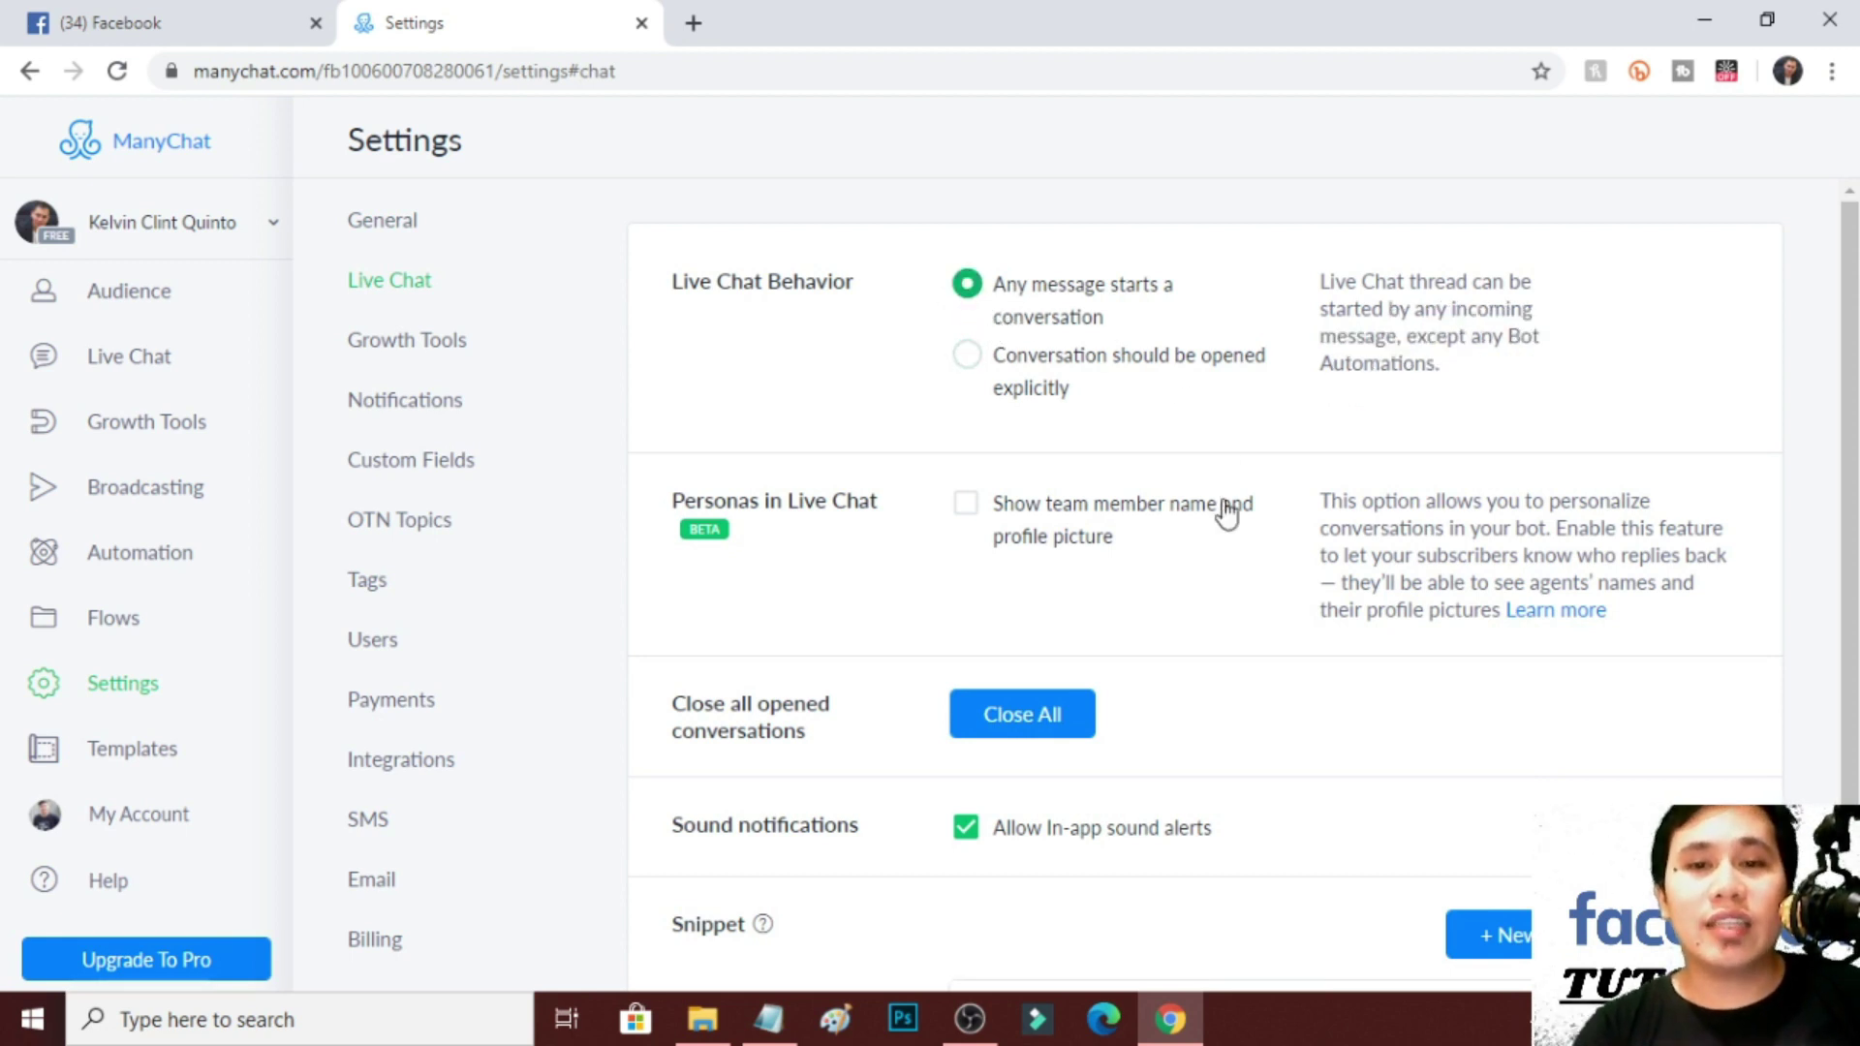
scroll(1637, 596, down, 2)
scroll(271, 577, up, 2)
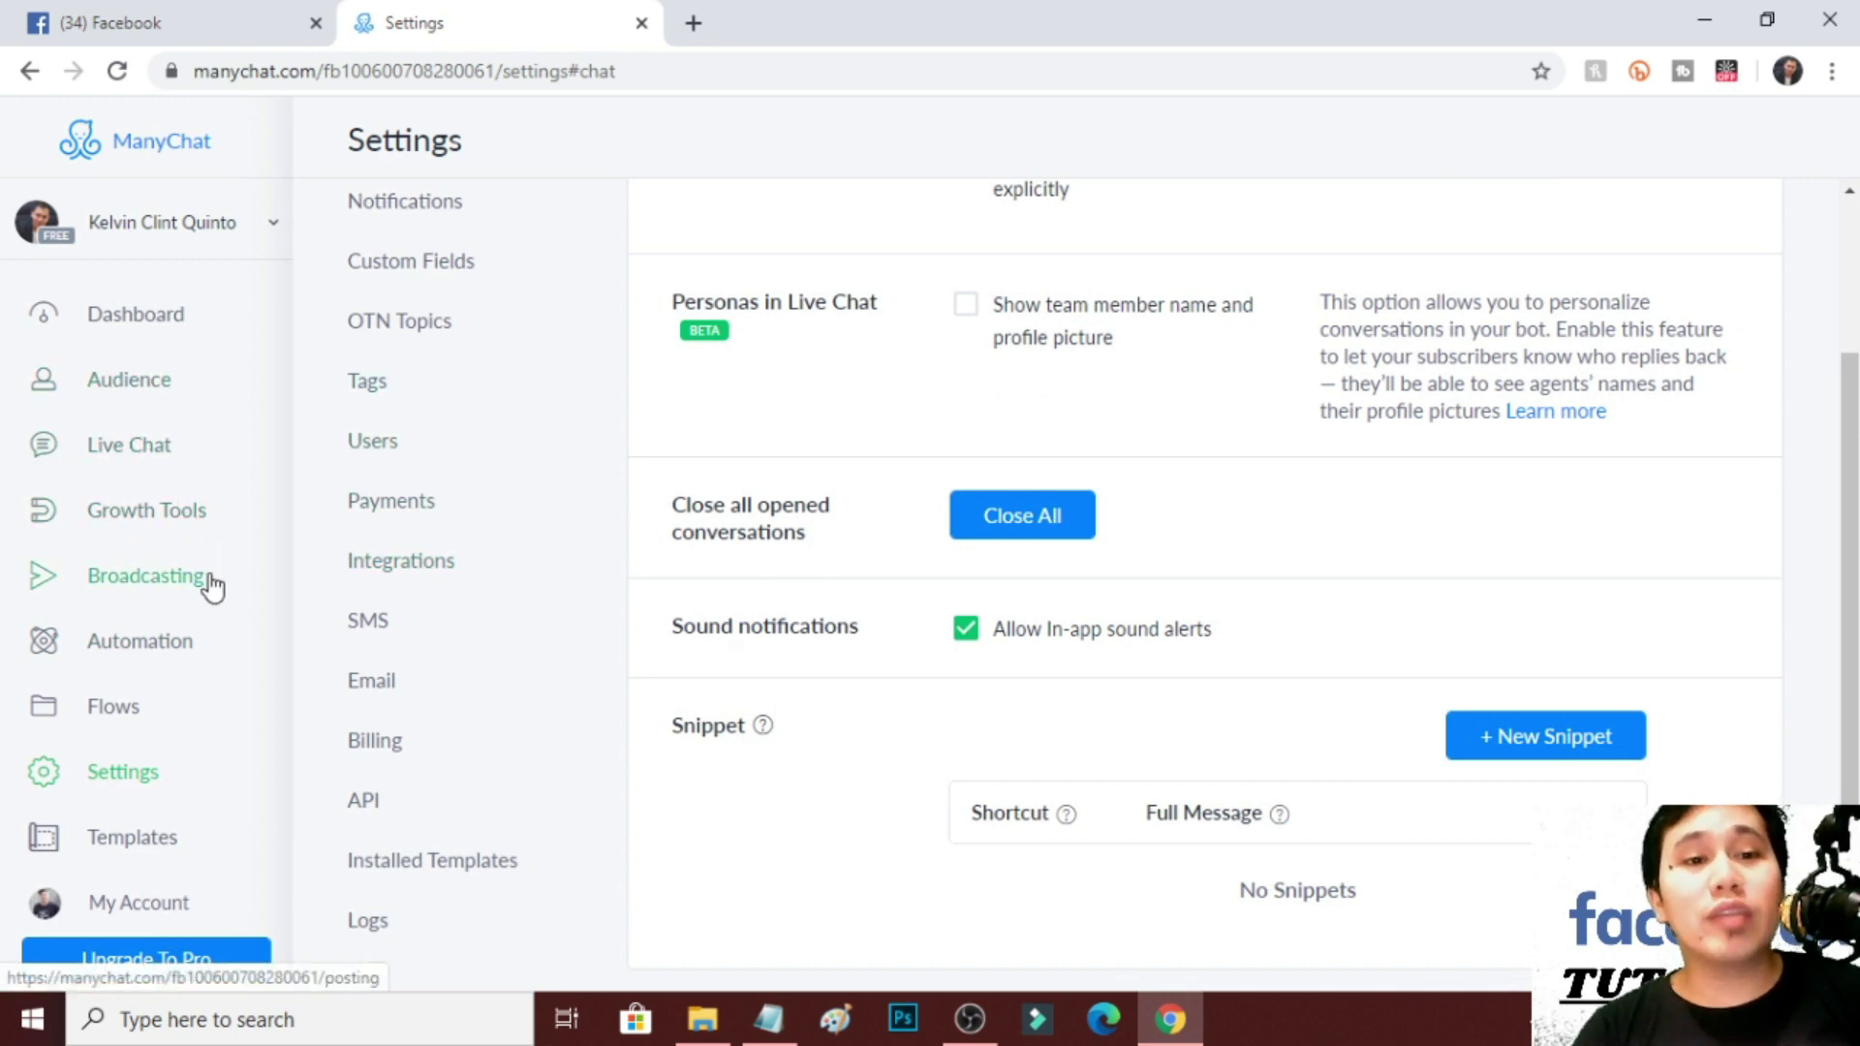
Open the automation's Welcome Message for editing and examine its content types and empty text block.
click(174, 640)
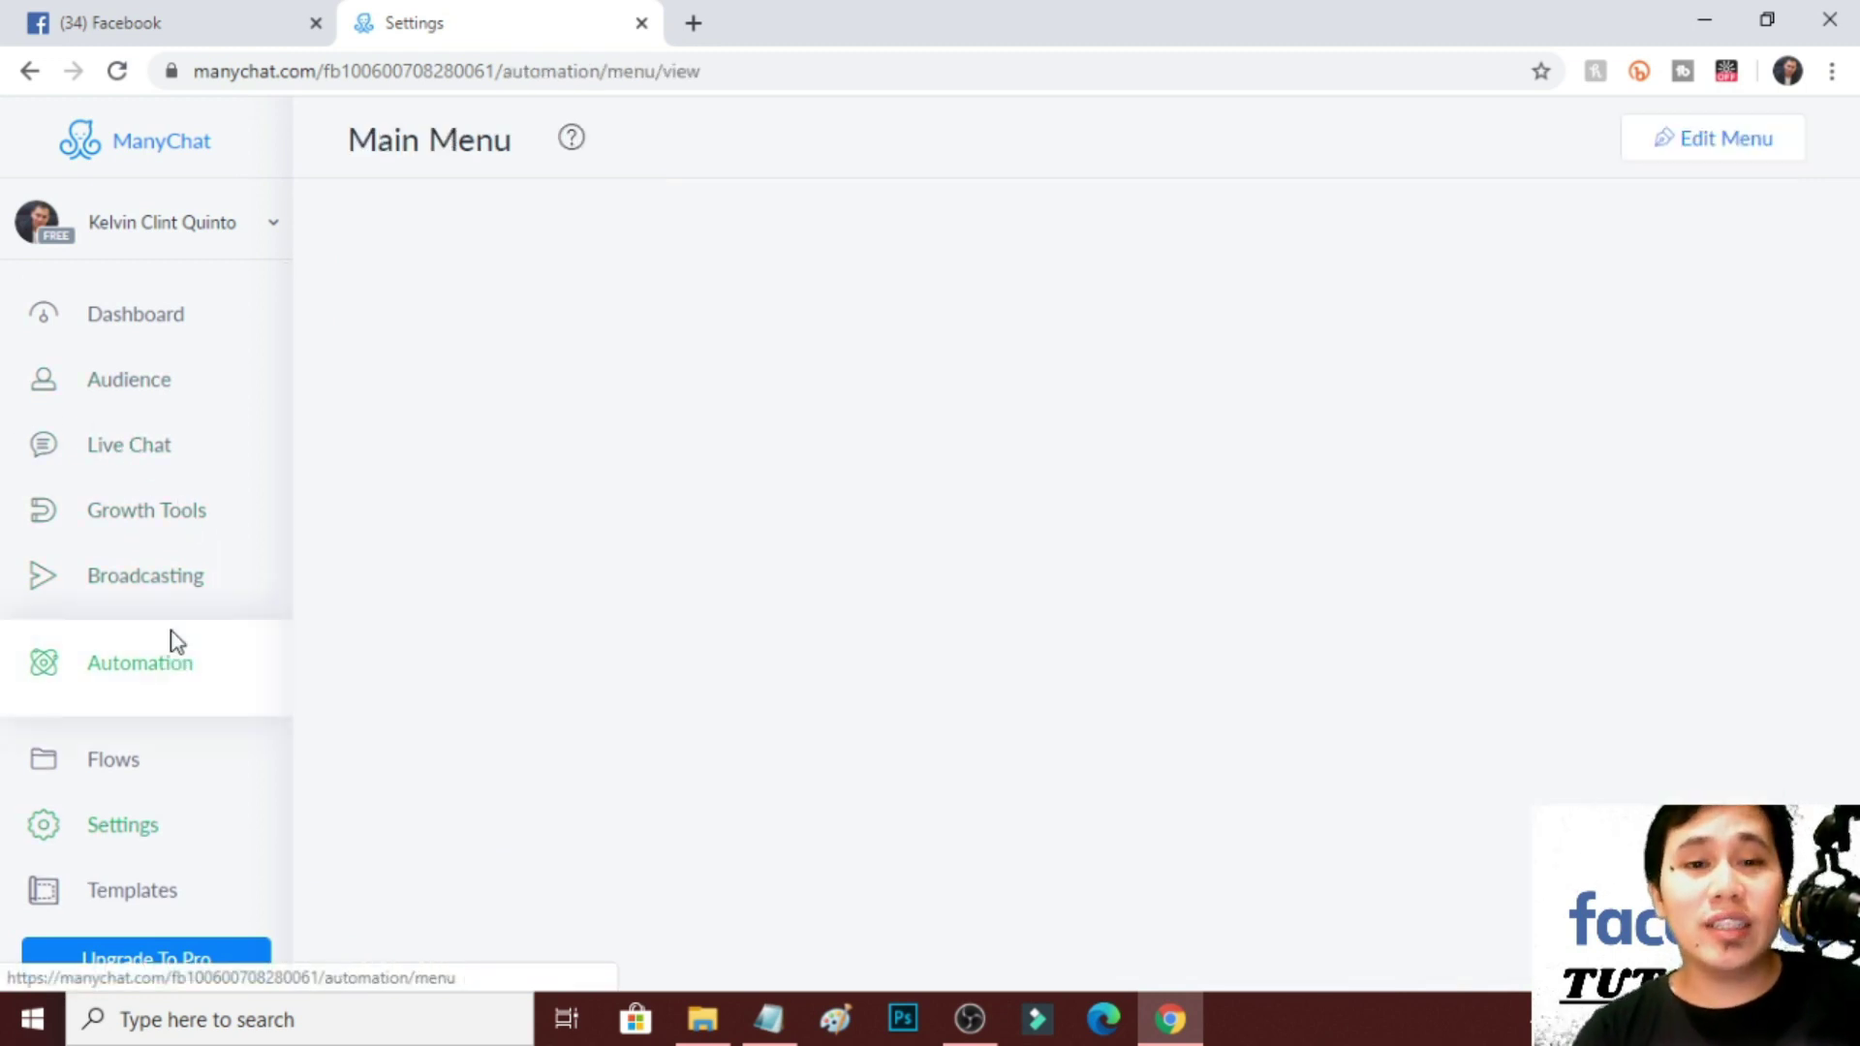
scroll(228, 556, down, 3)
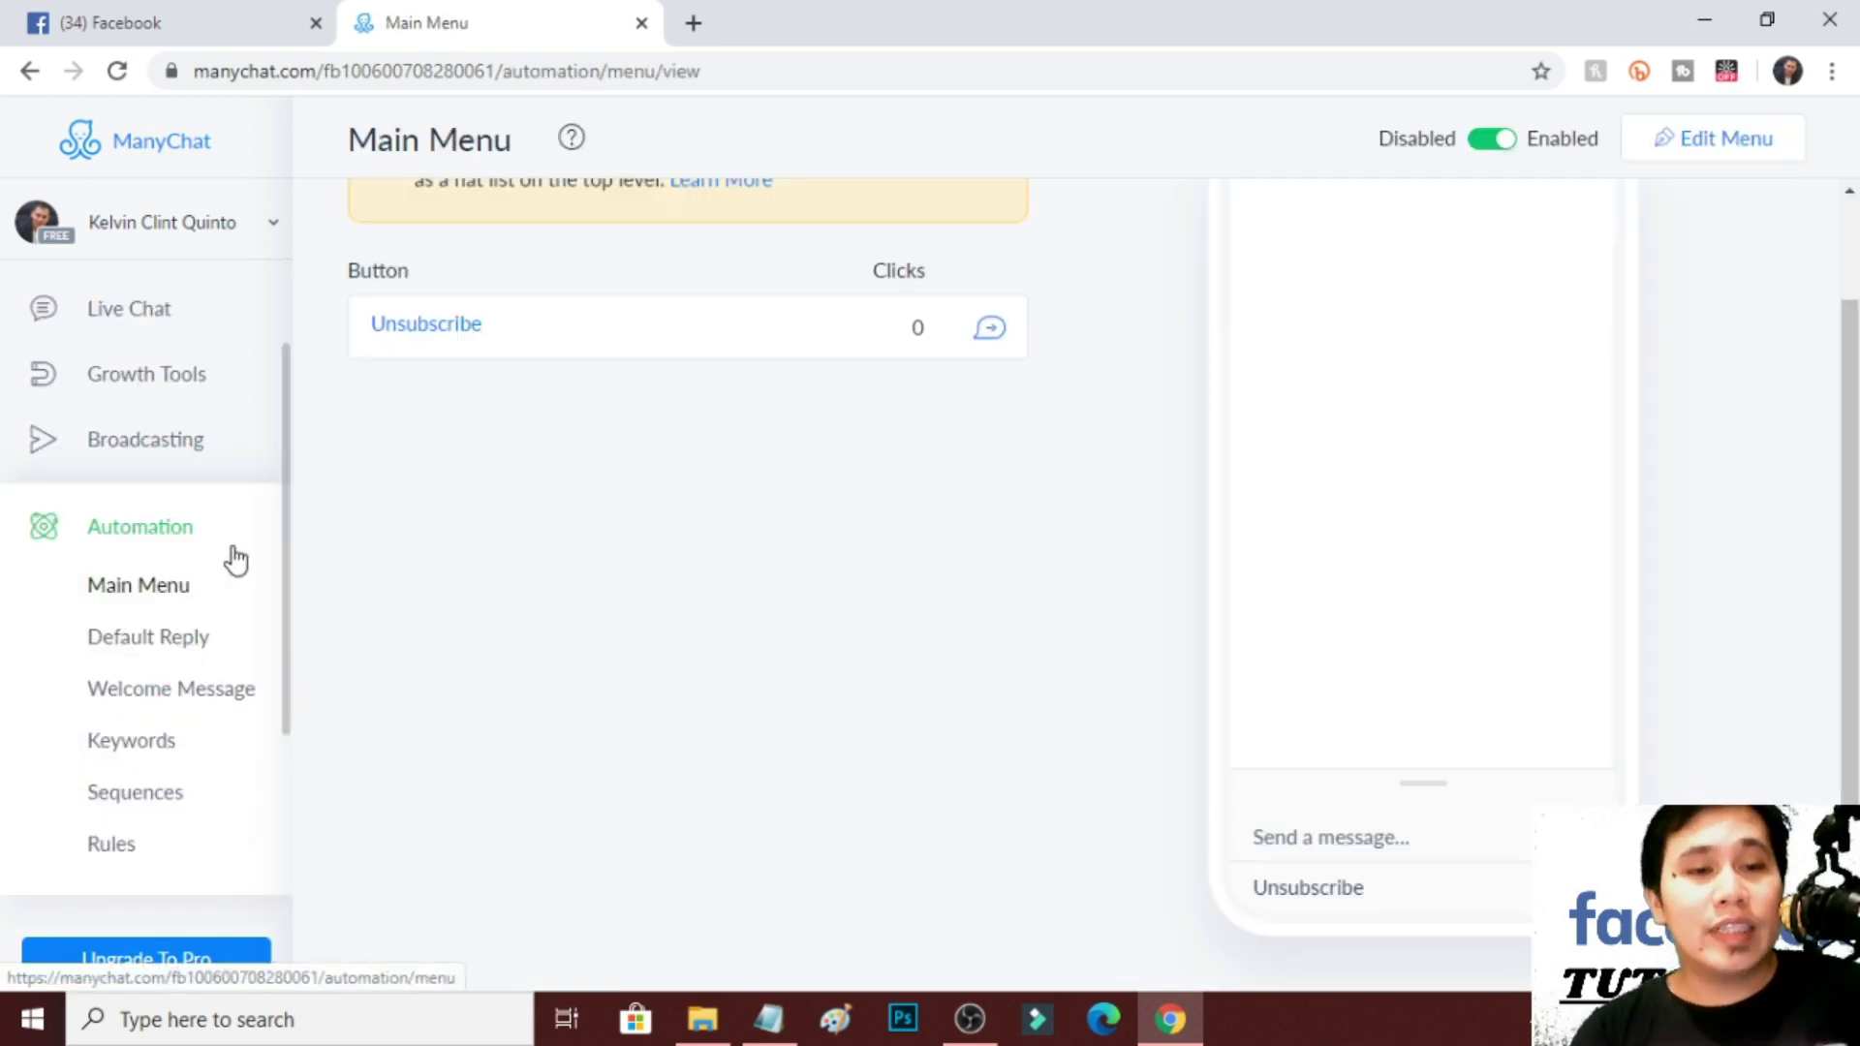
click(191, 693)
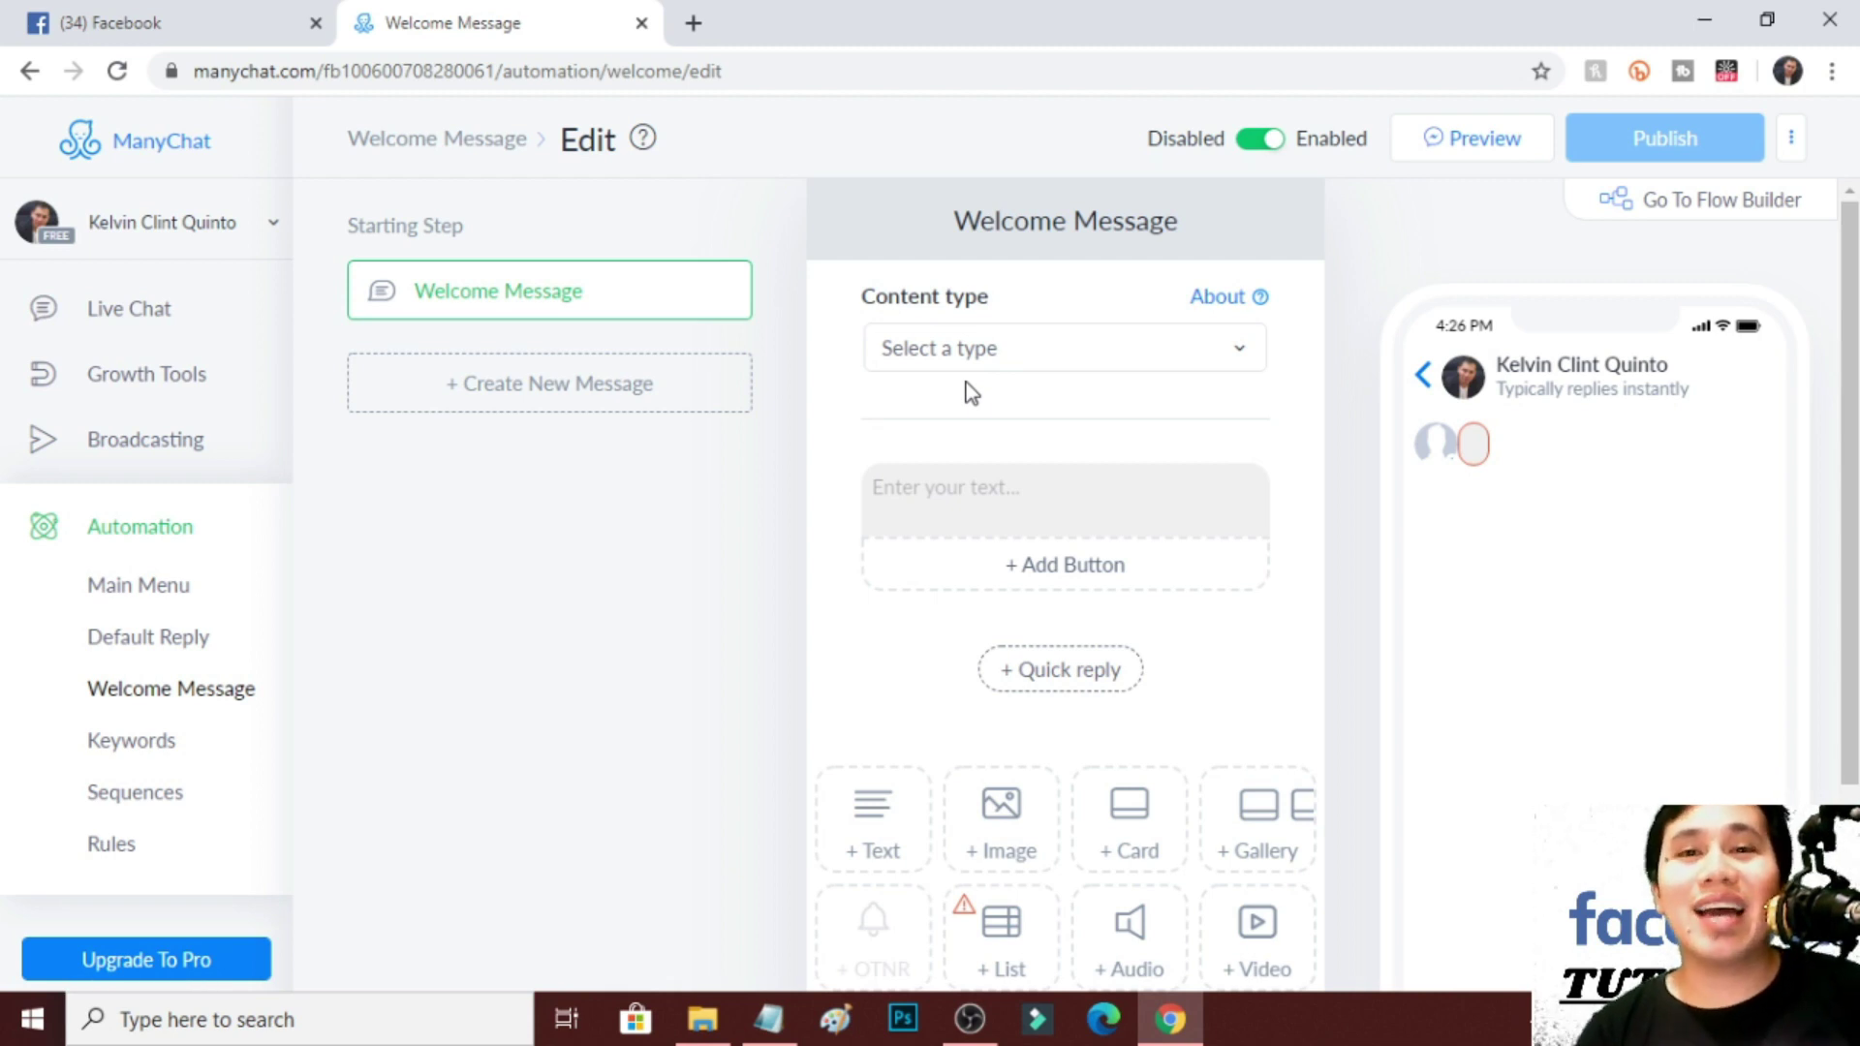
click(1232, 355)
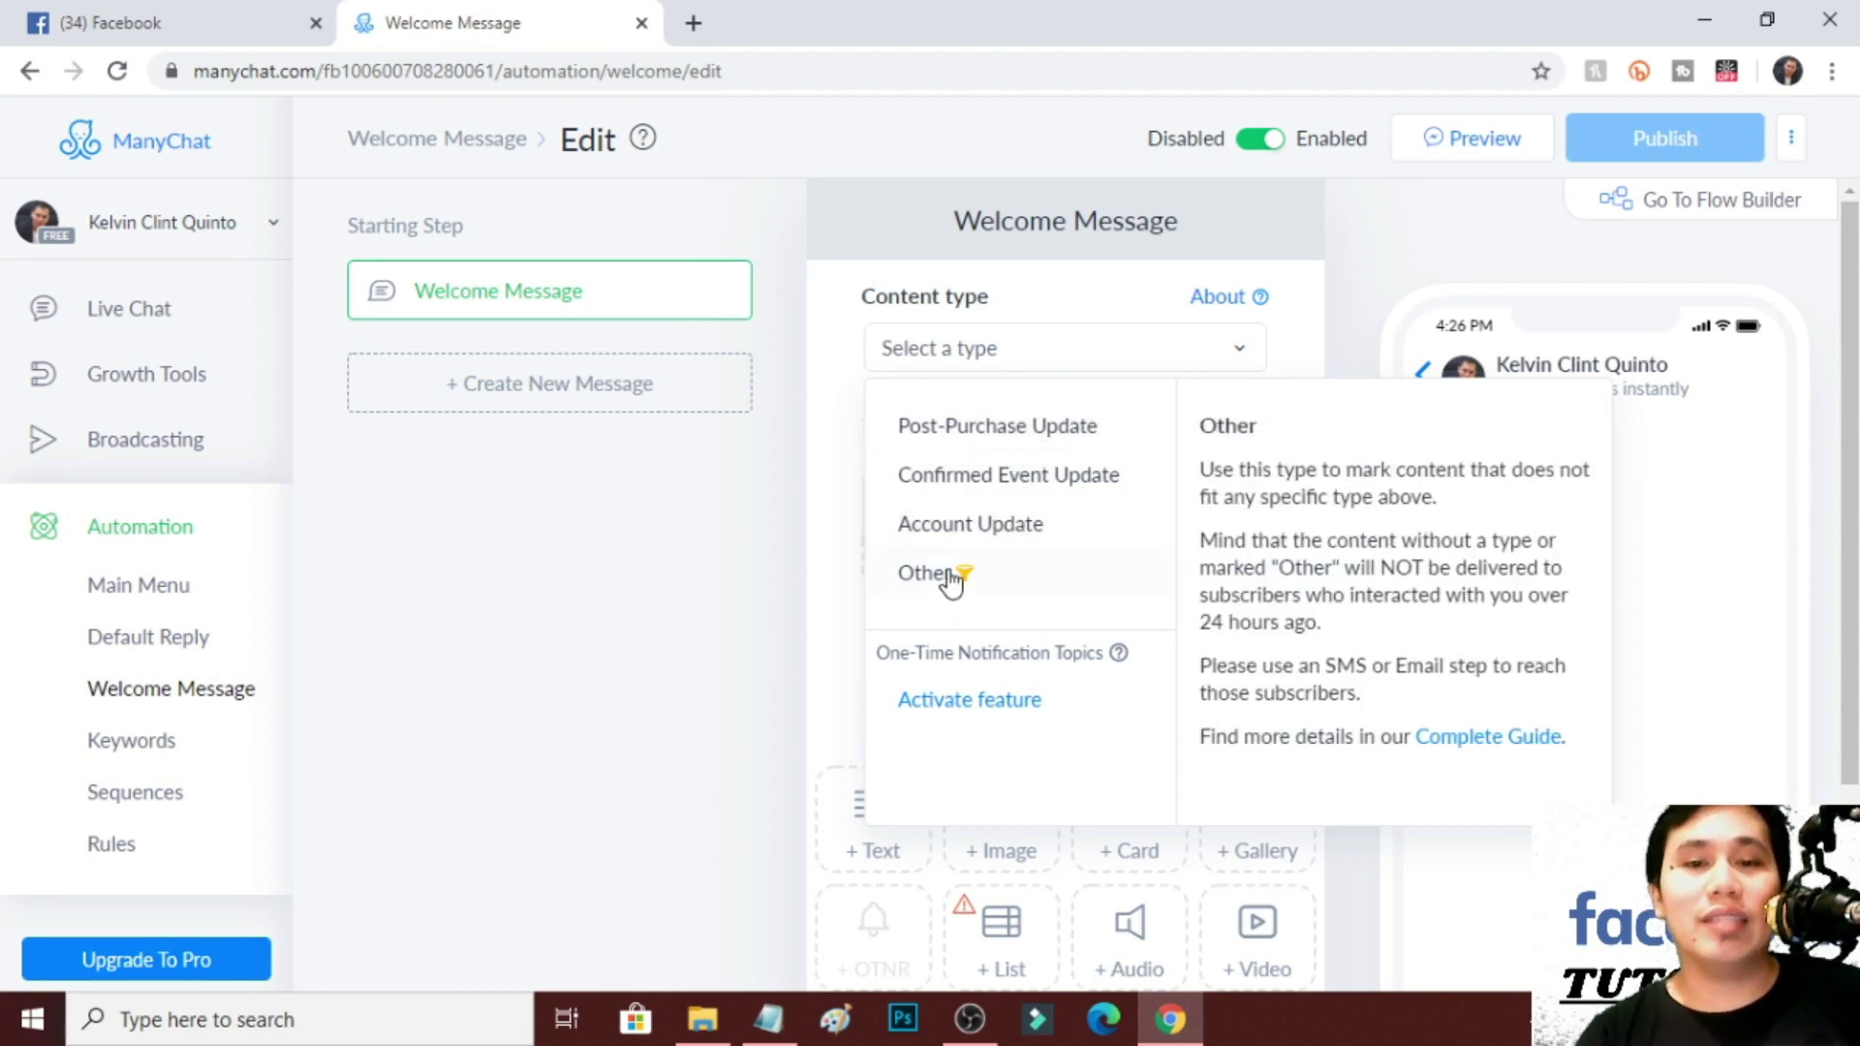
click(839, 473)
click(889, 477)
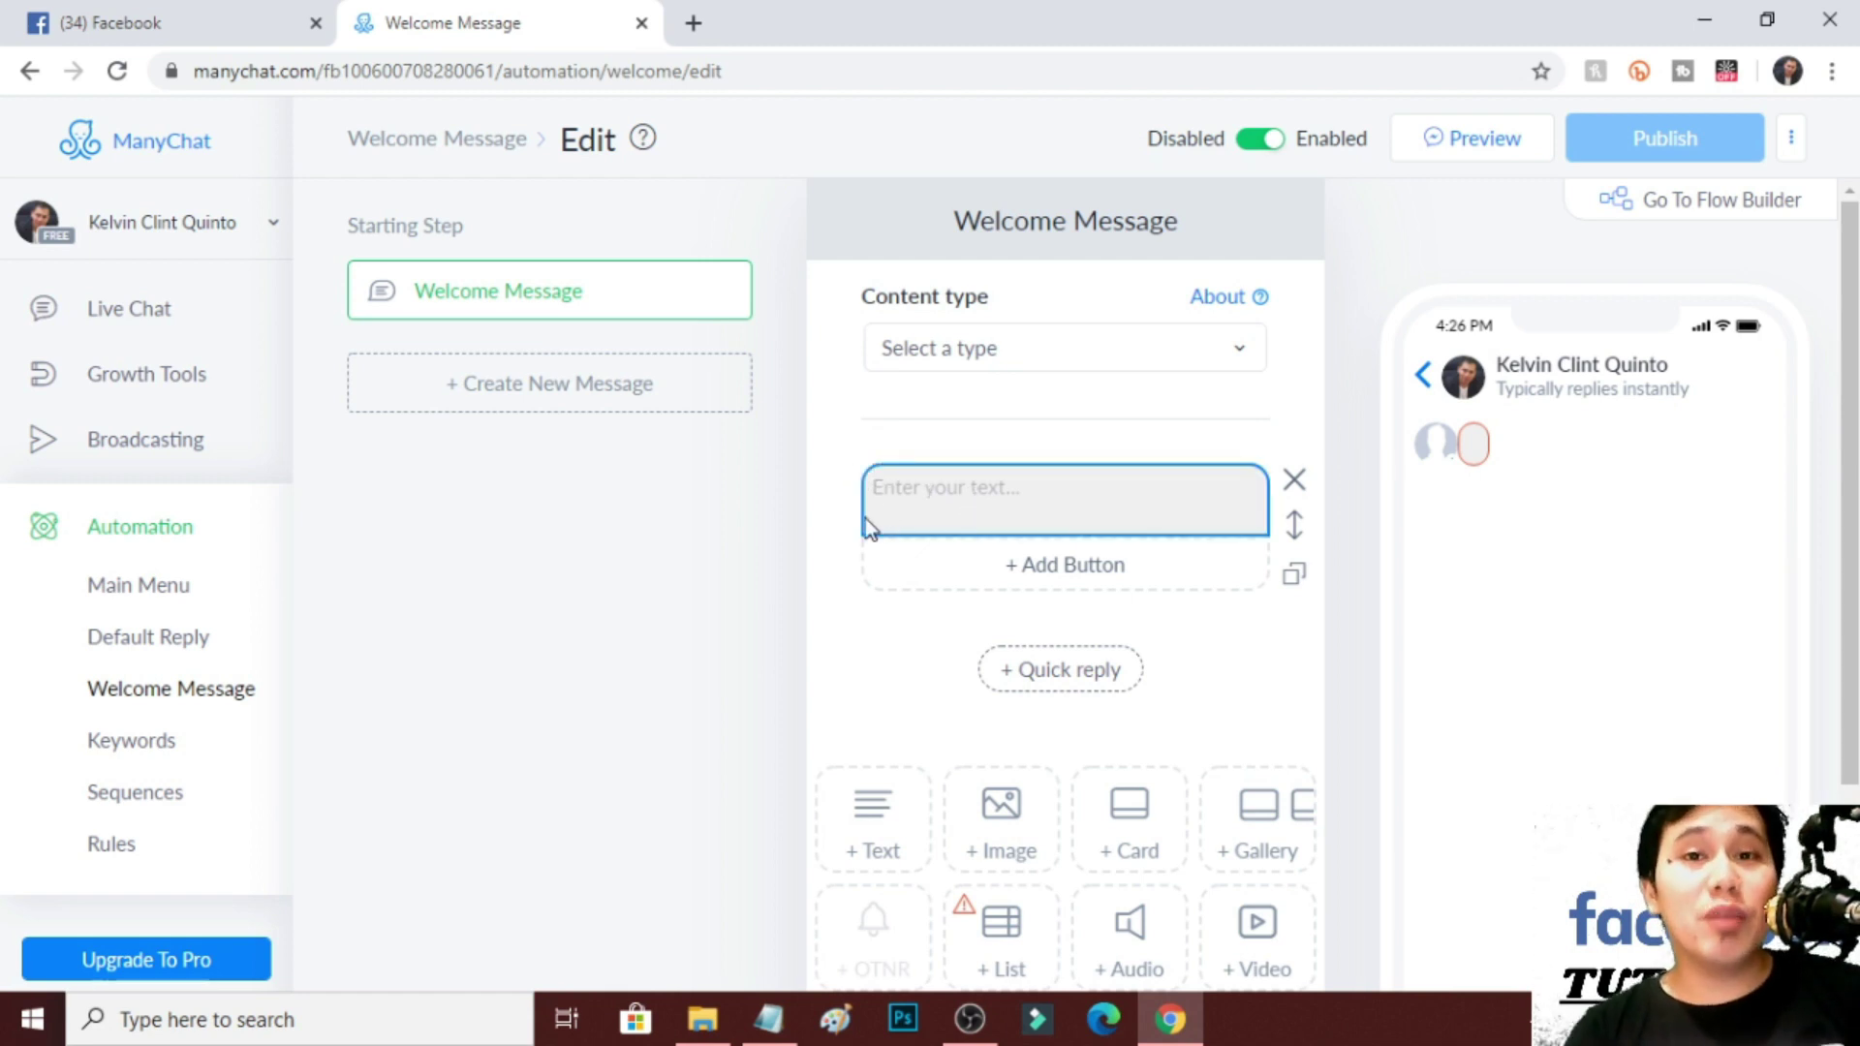
Open the Example Sequence from the automation sequences and review its message schedule.
scroll(490, 631, down, 1)
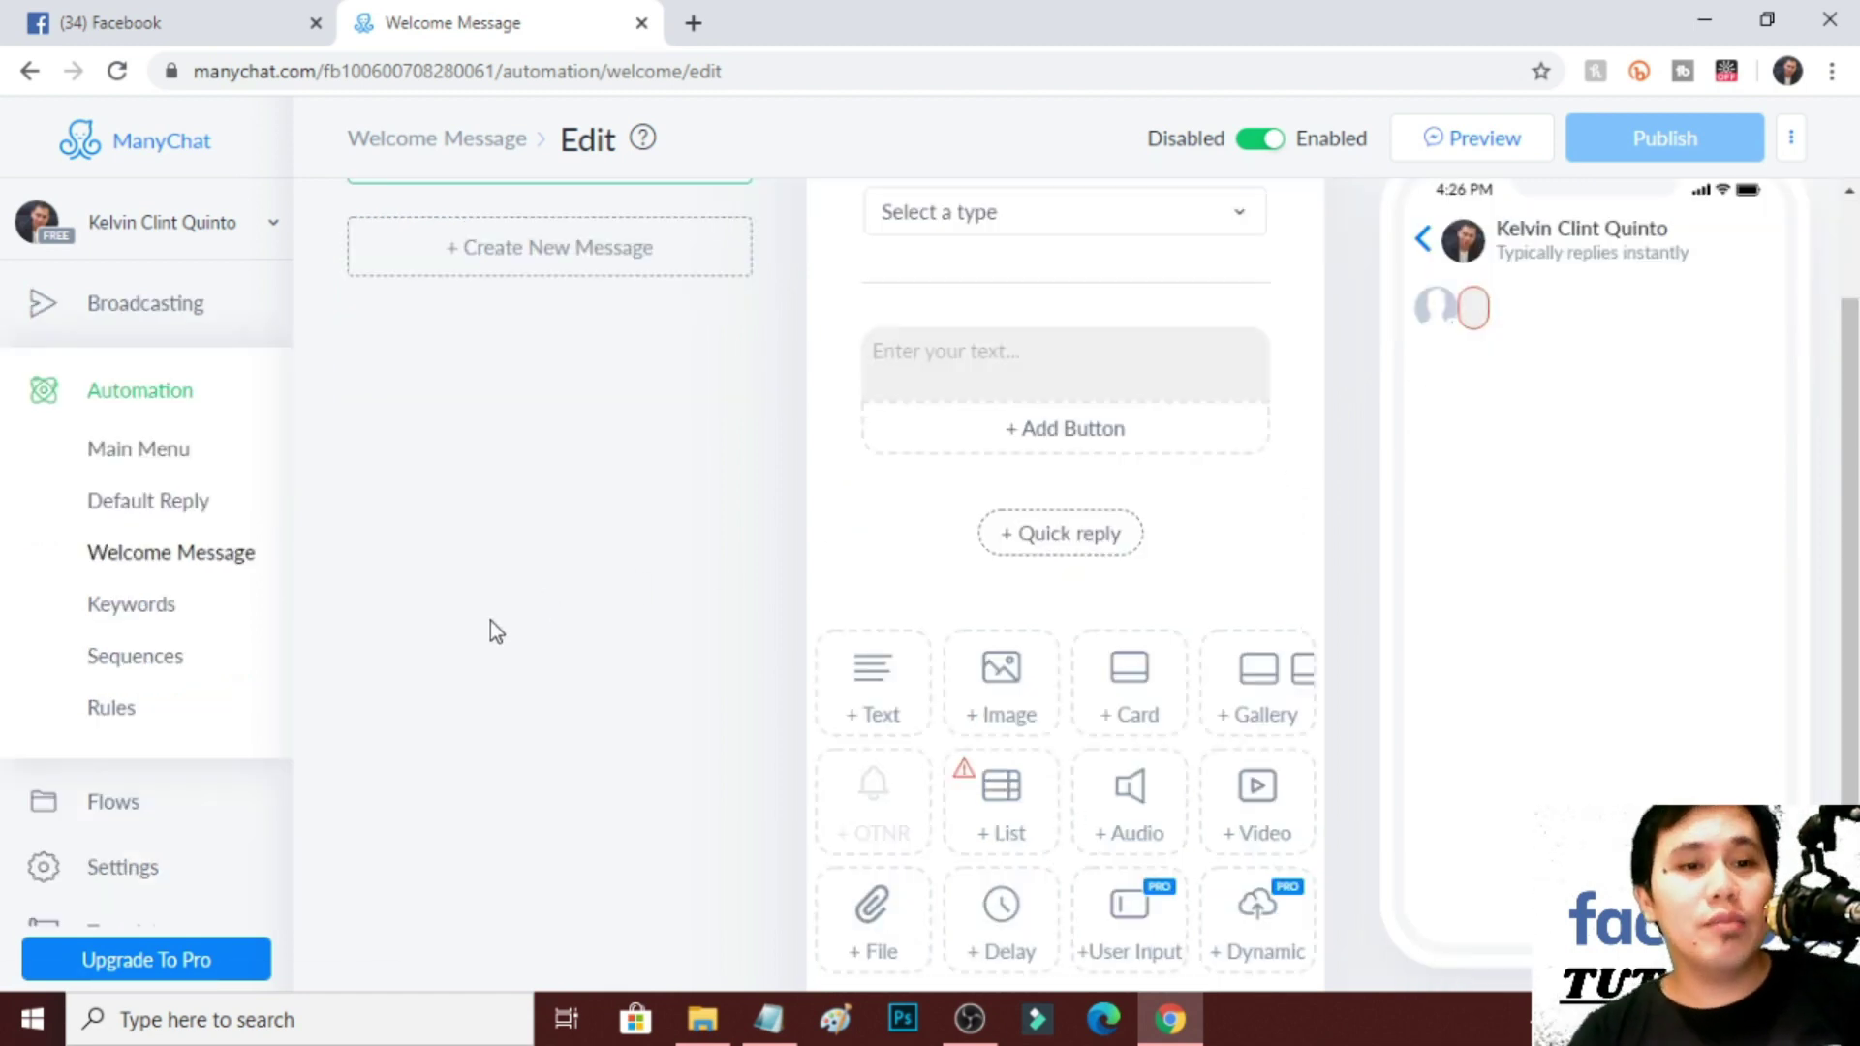
click(135, 656)
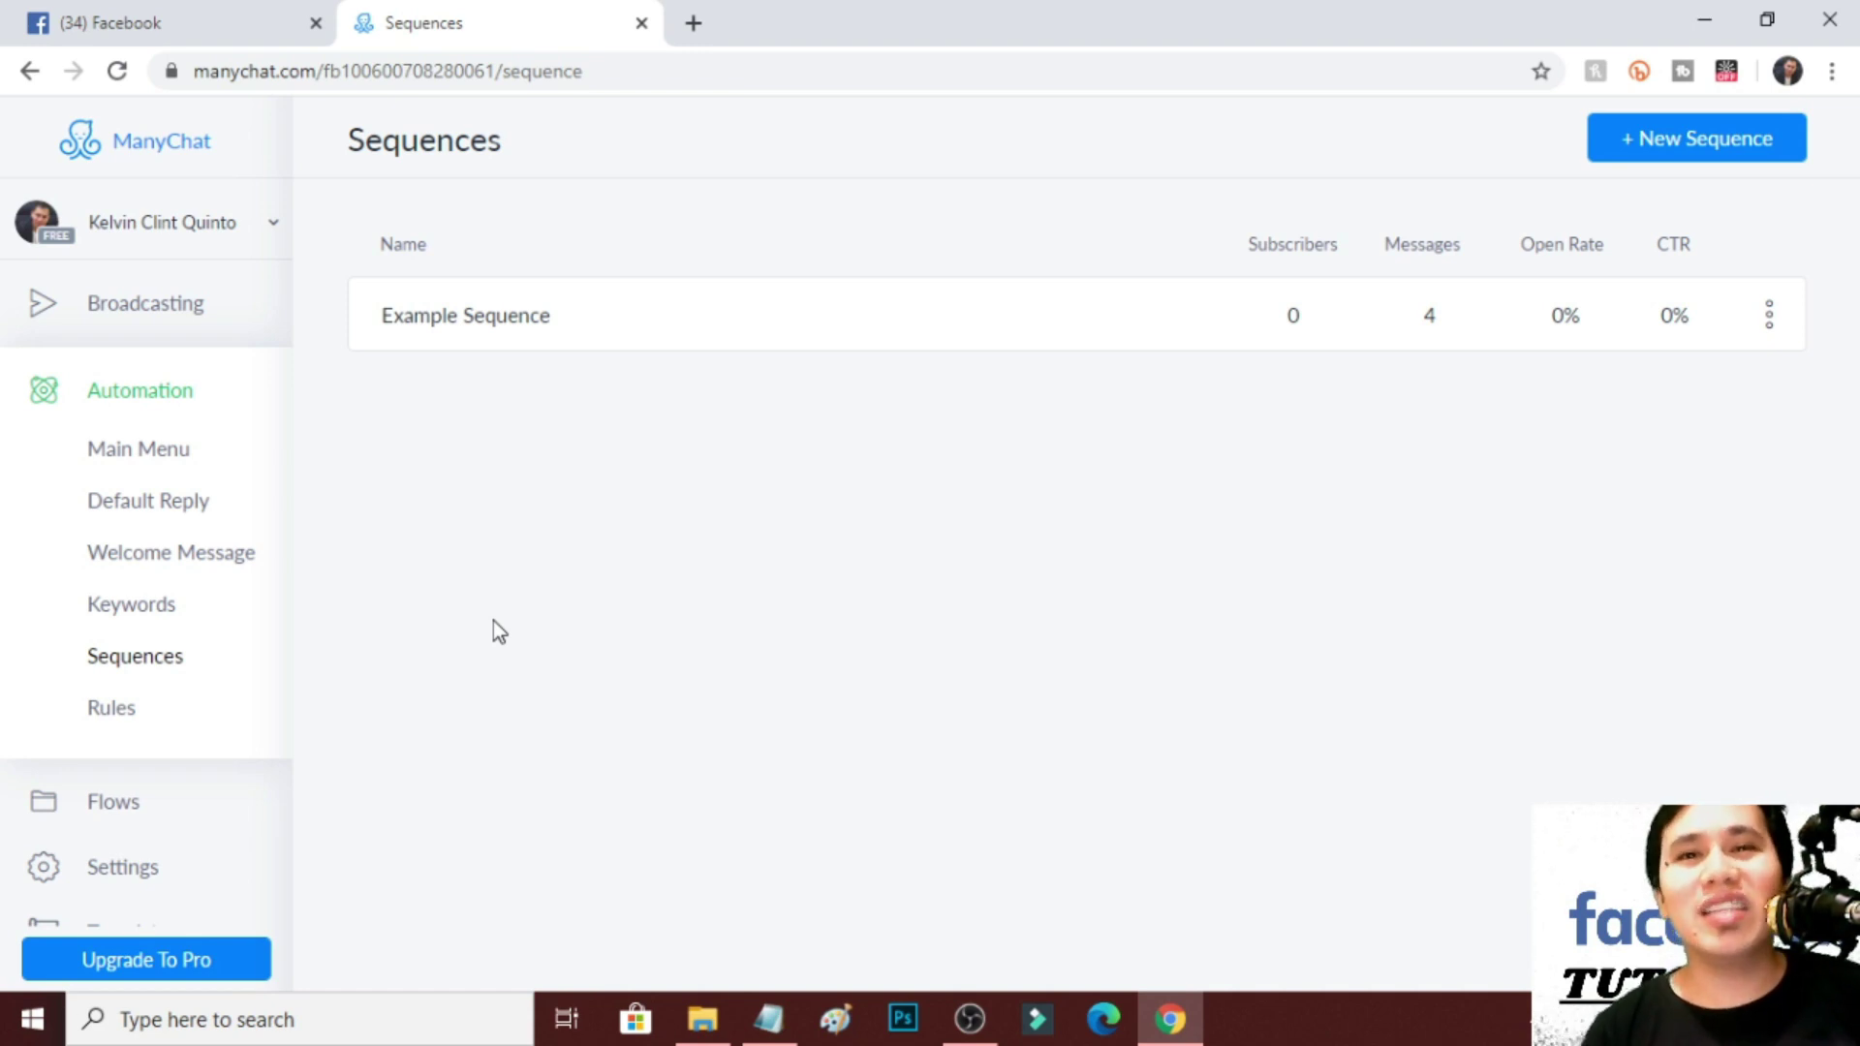
click(552, 322)
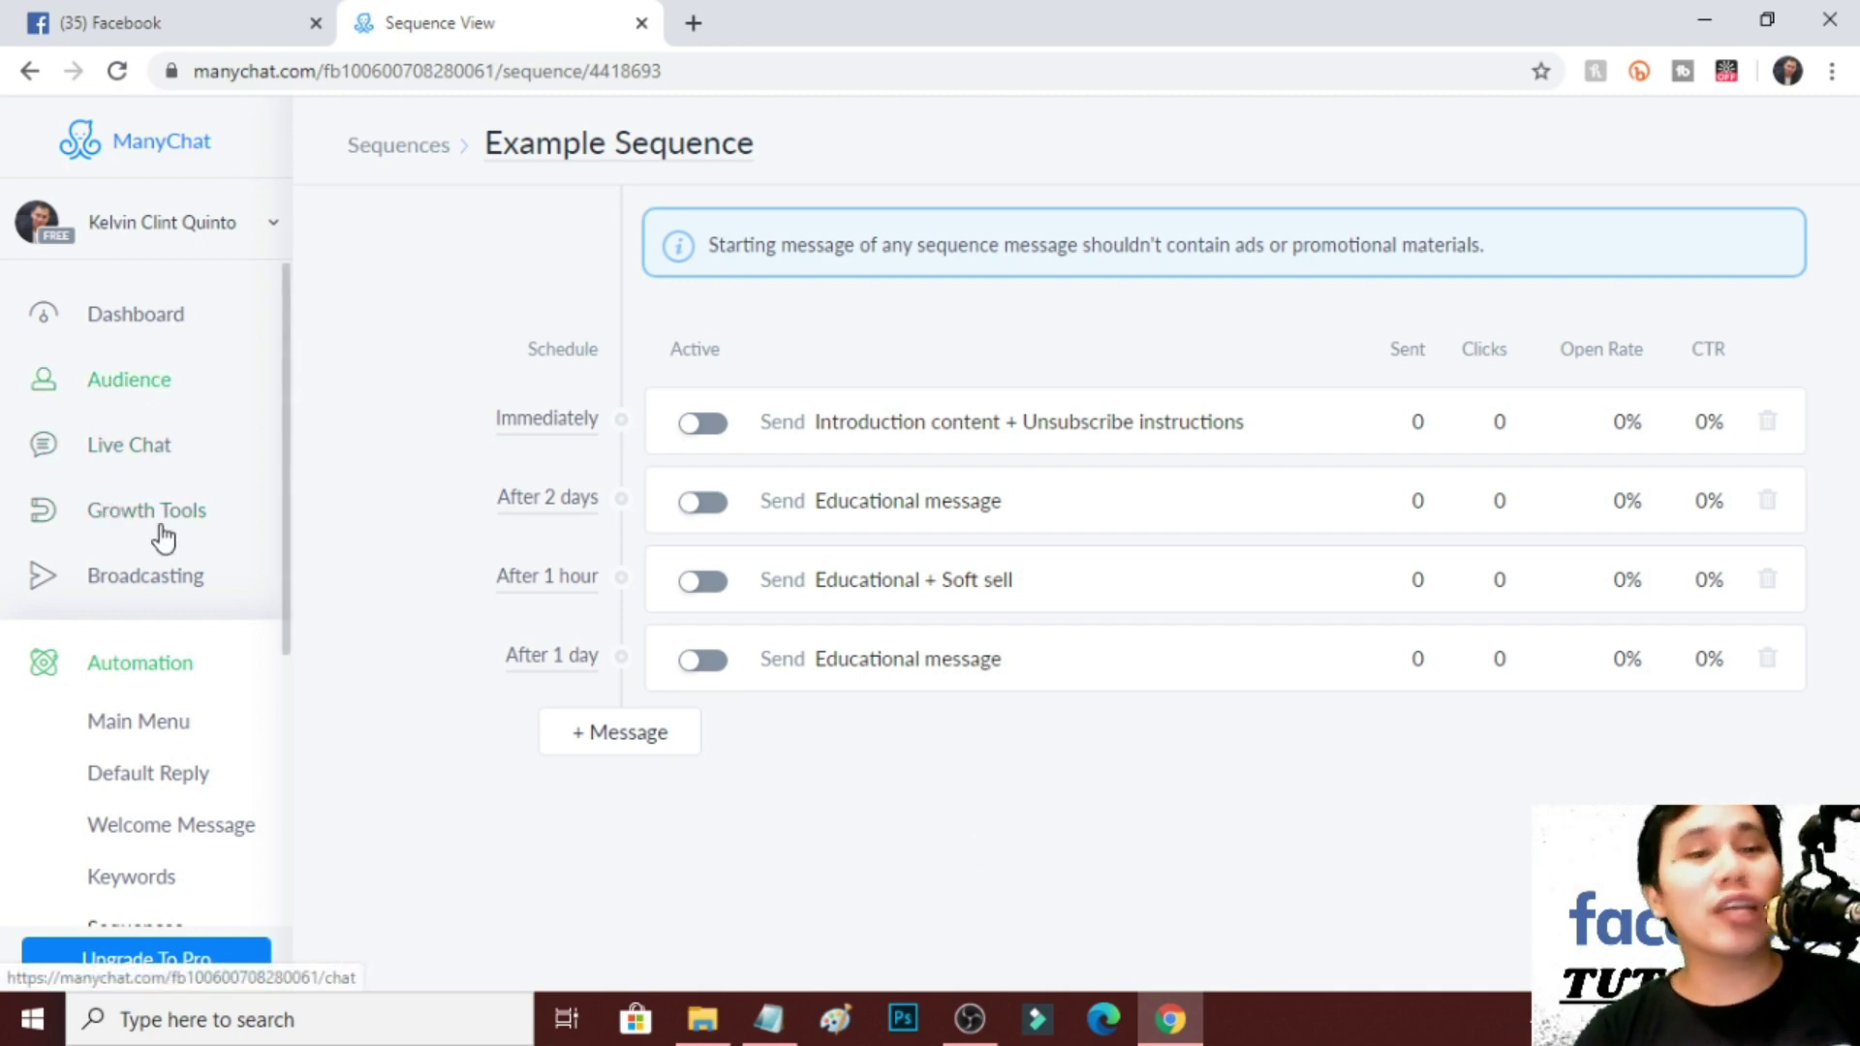
scroll(165, 562, down, 4)
scroll(180, 649, up, 4)
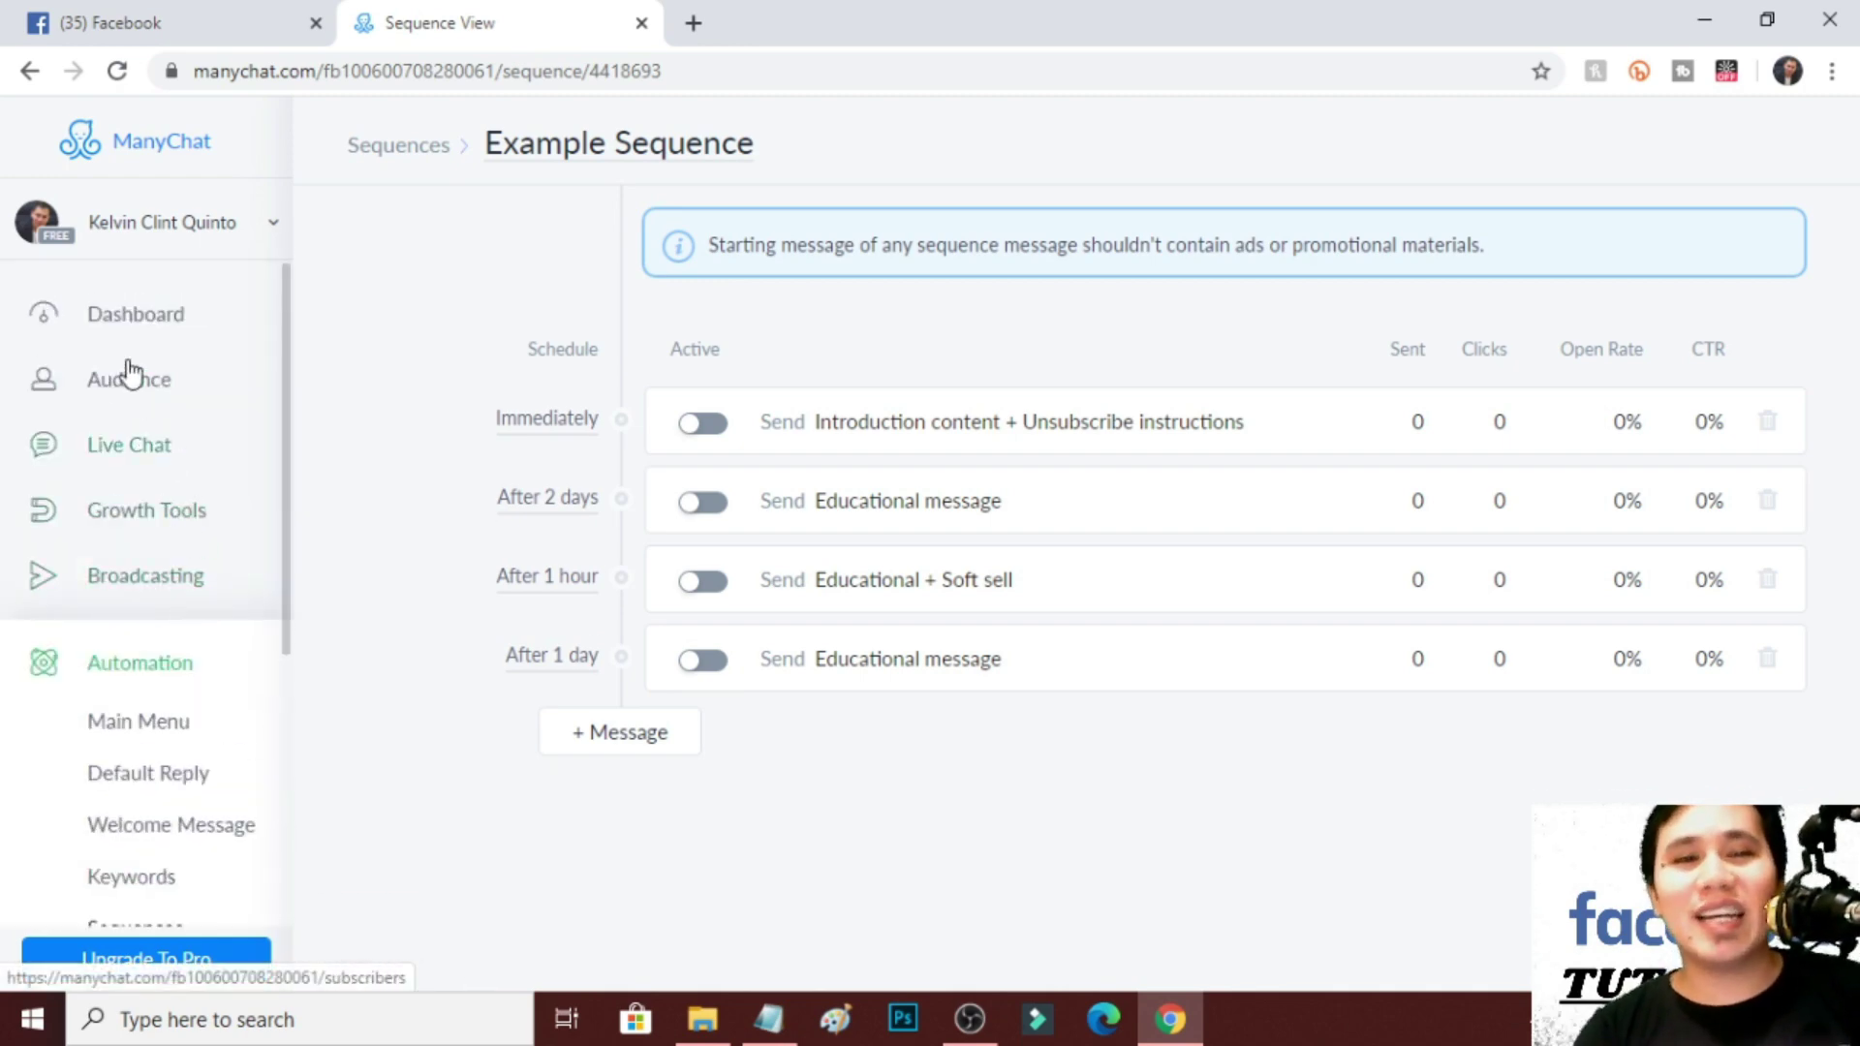